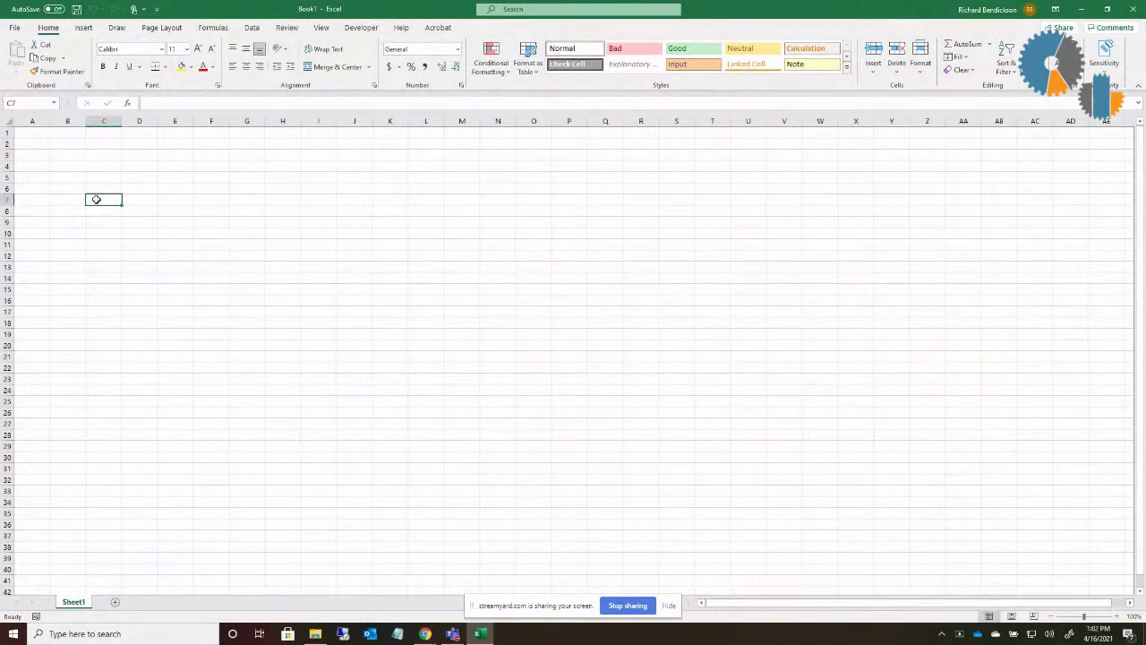
# - Start a Get Data > From Other Sources > From Microsoft Query import to reach Choose Data Source
pyautogui.click(252, 28)
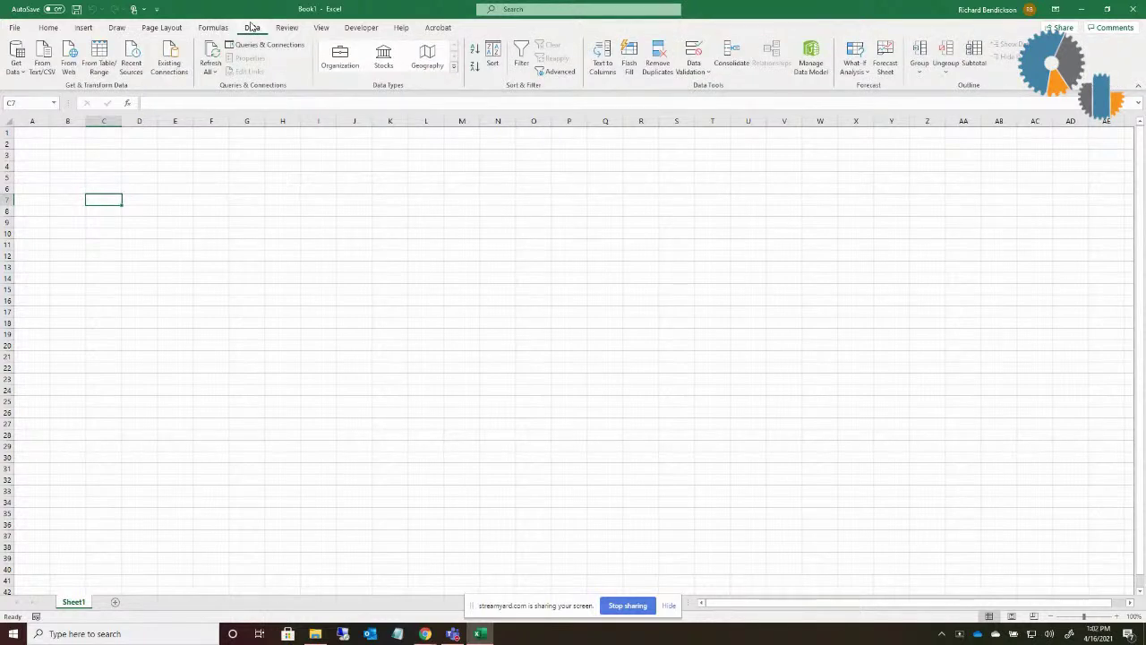
pyautogui.click(18, 67)
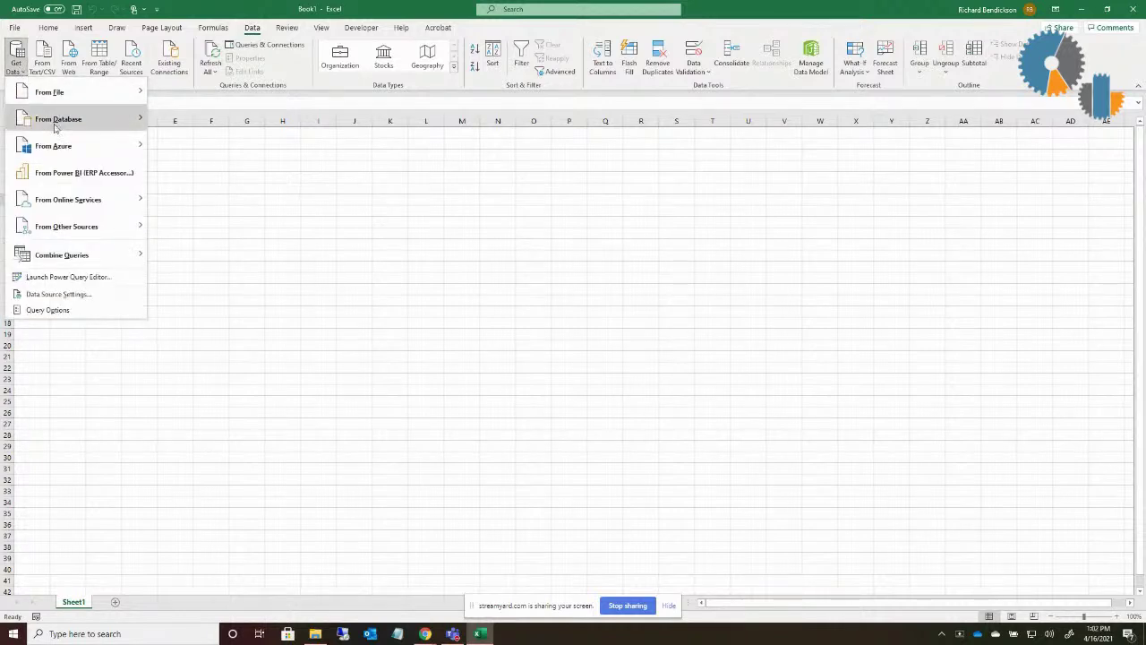
pyautogui.moveTo(56, 123)
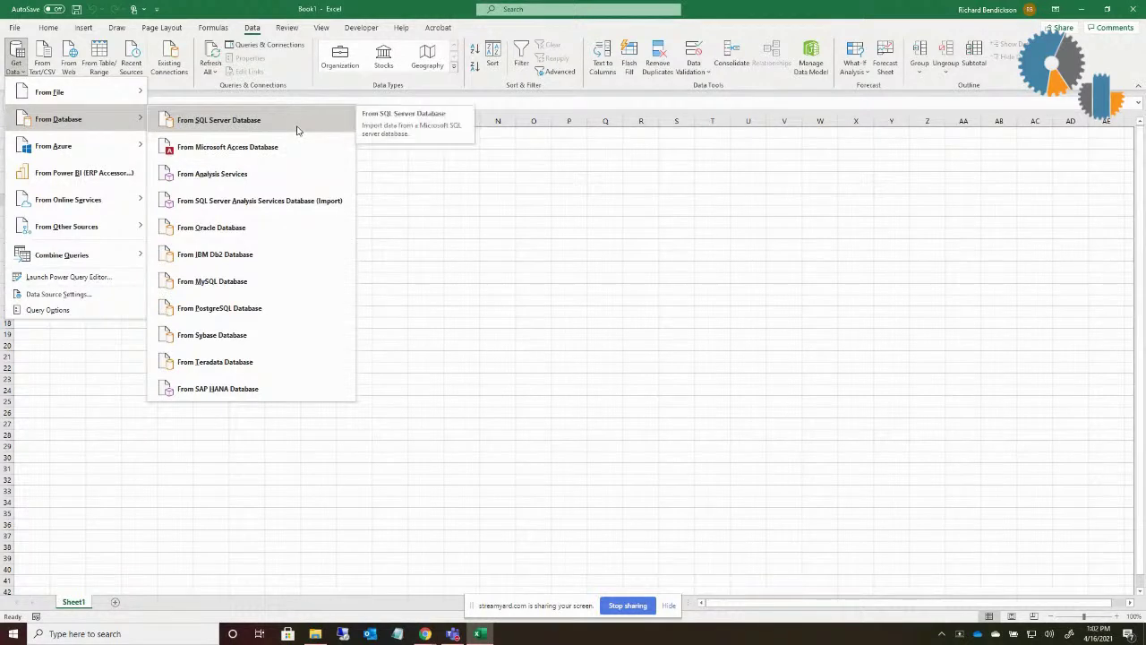
pyautogui.moveTo(60, 231)
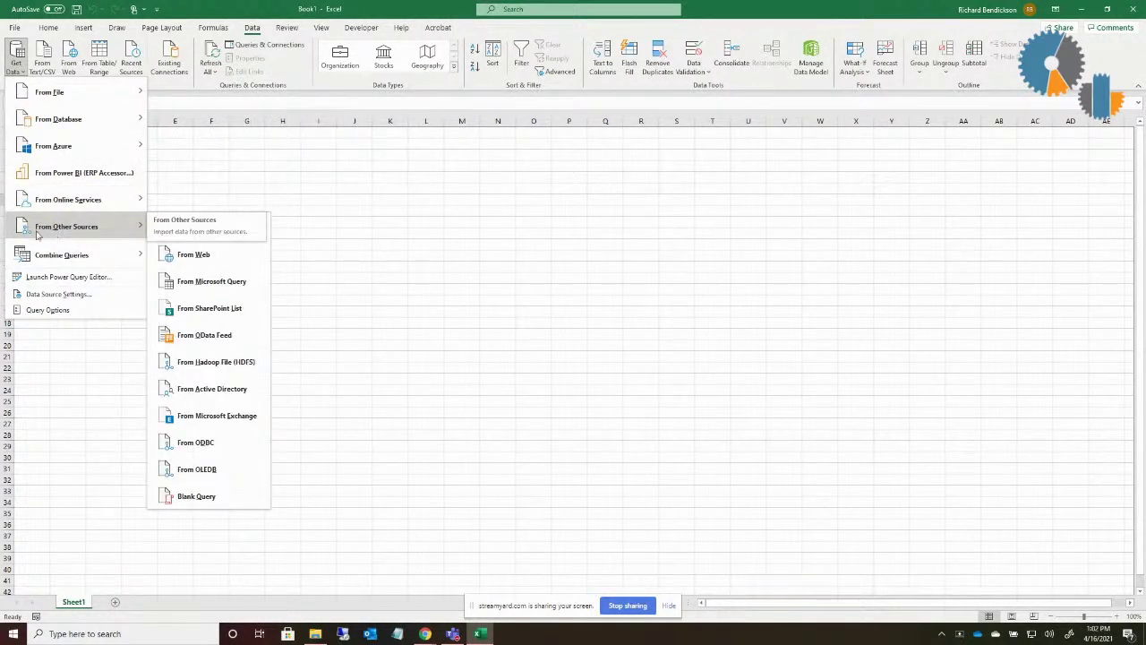
pyautogui.click(212, 282)
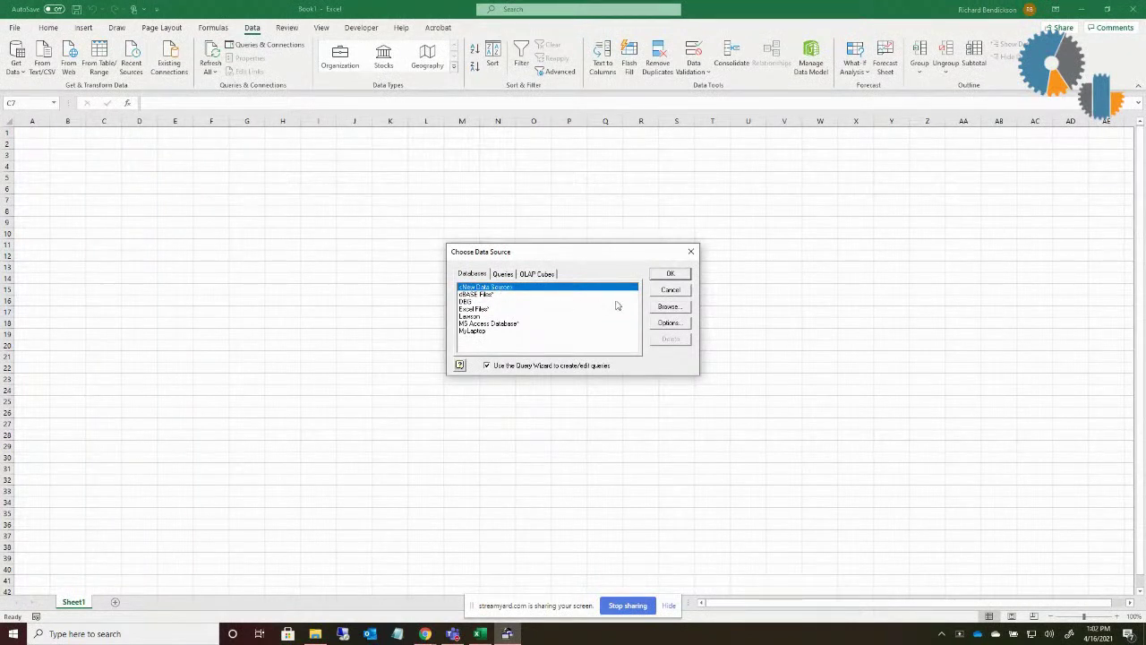
# - Create a new data source named DashboardGear and select the SQL Server driver for it
pyautogui.click(686, 274)
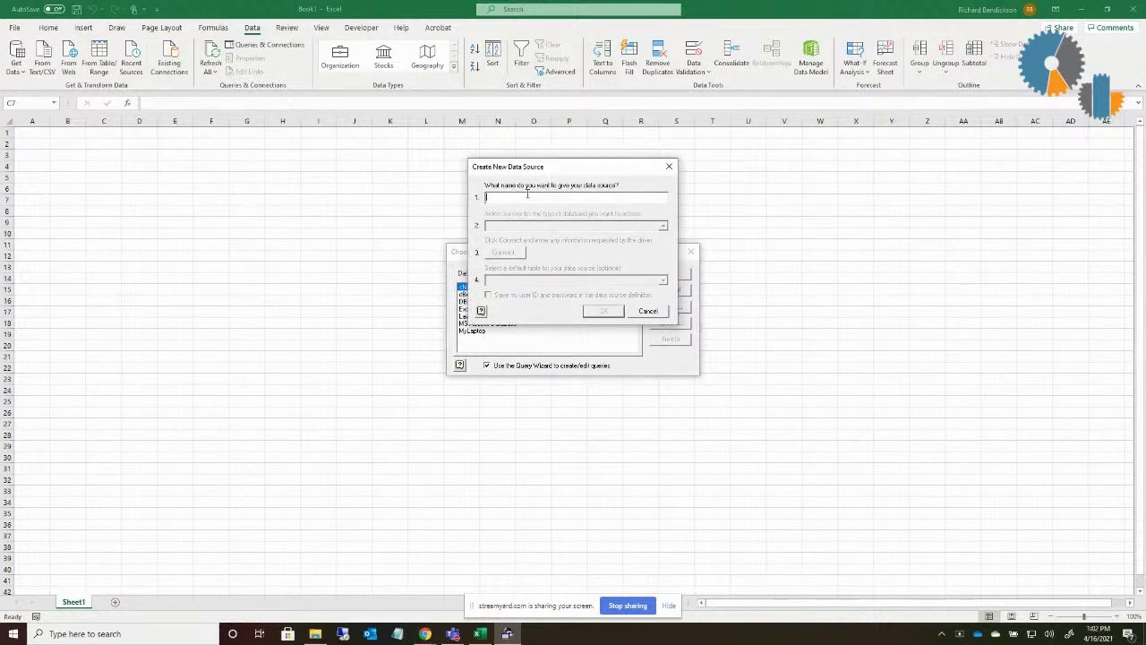
pyautogui.write('Dash')
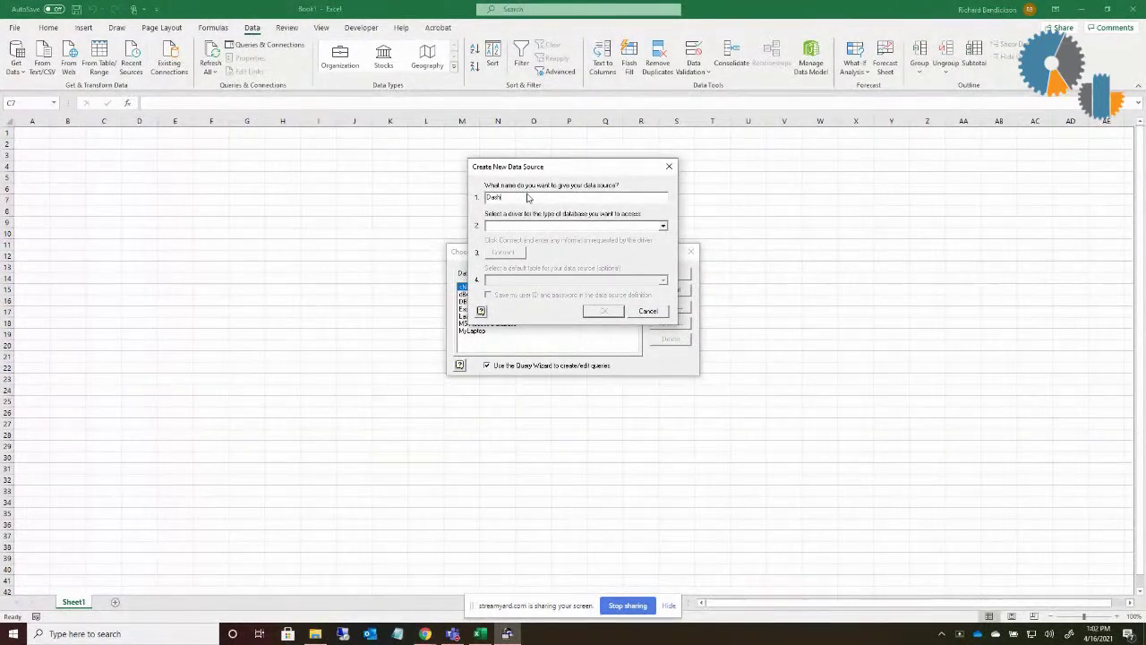
pyautogui.write('board Gr')
pyautogui.write('ar')
pyautogui.press('BackSpace')
pyautogui.press('BackSpace')
pyautogui.press('BackSpace')
pyautogui.press('BackSpace')
pyautogui.press('BackSpace')
pyautogui.write('Gear')
pyautogui.click(662, 228)
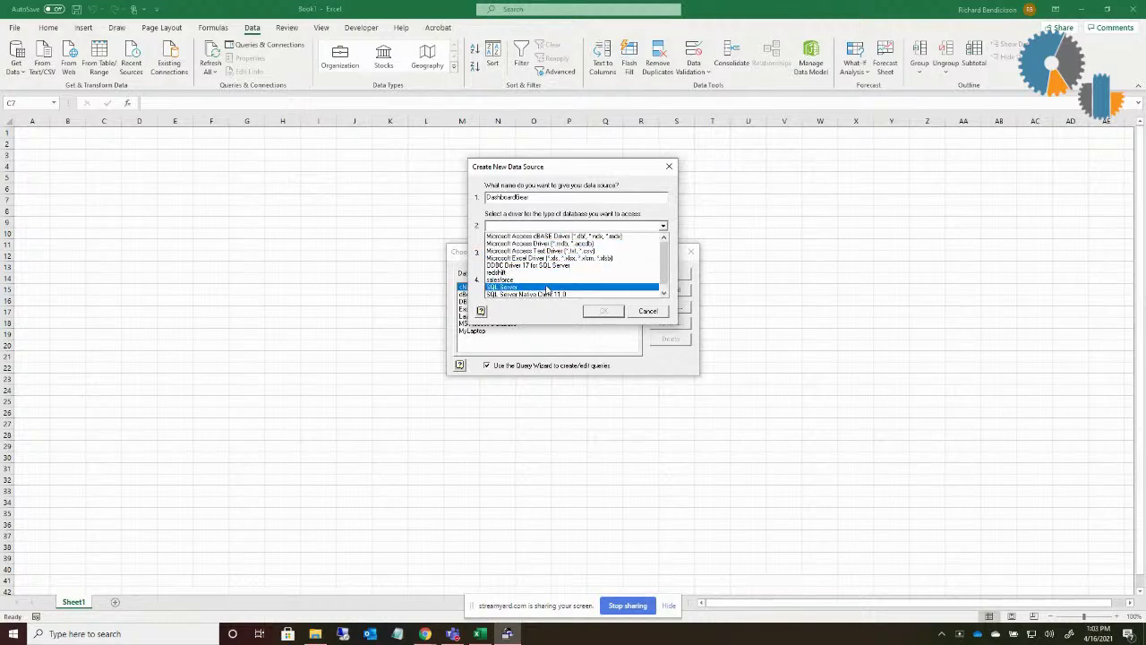
pyautogui.scroll(-1, 546, 290)
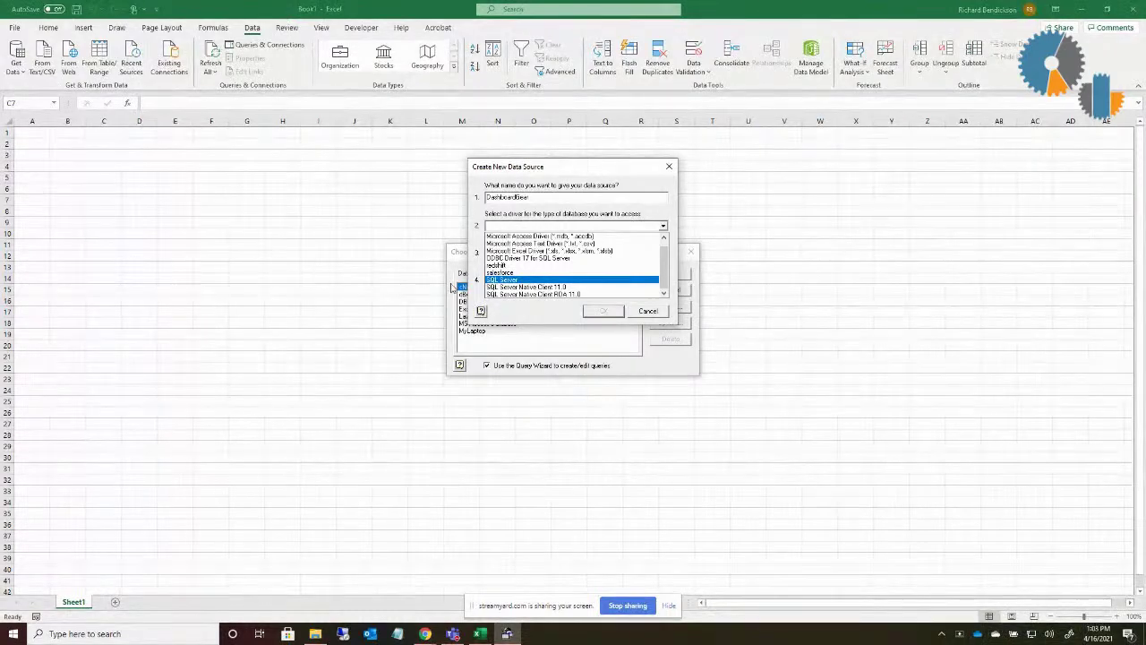
pyautogui.click(503, 279)
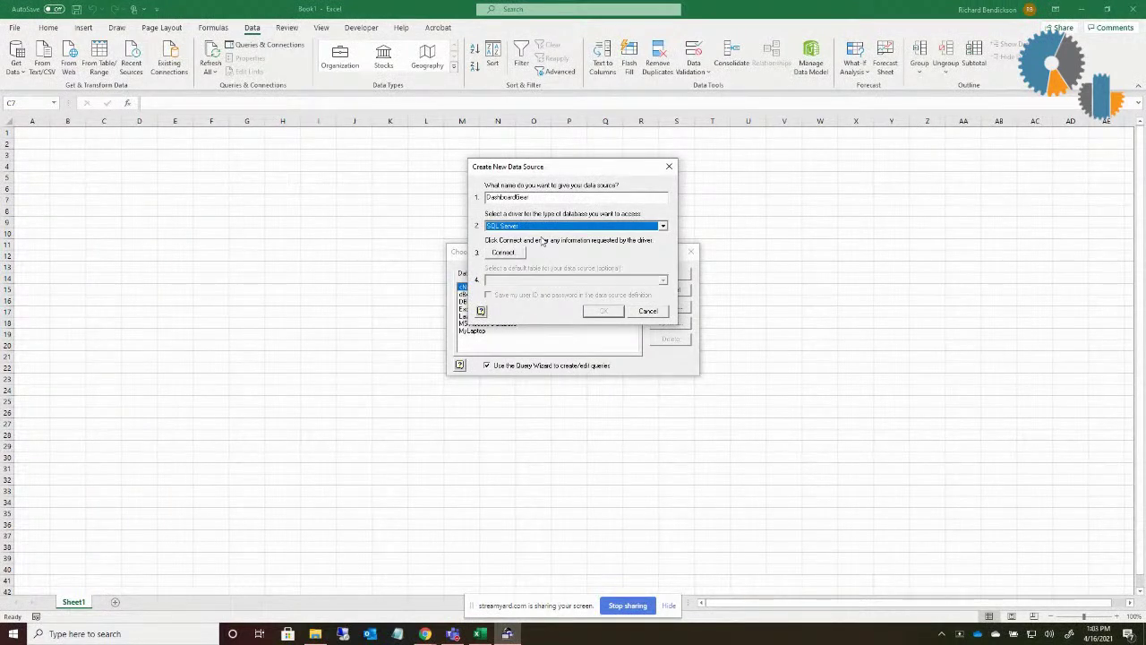
# - In the SQL Server Login, enter the server name and choose LawsonDW as the database
pyautogui.click(515, 254)
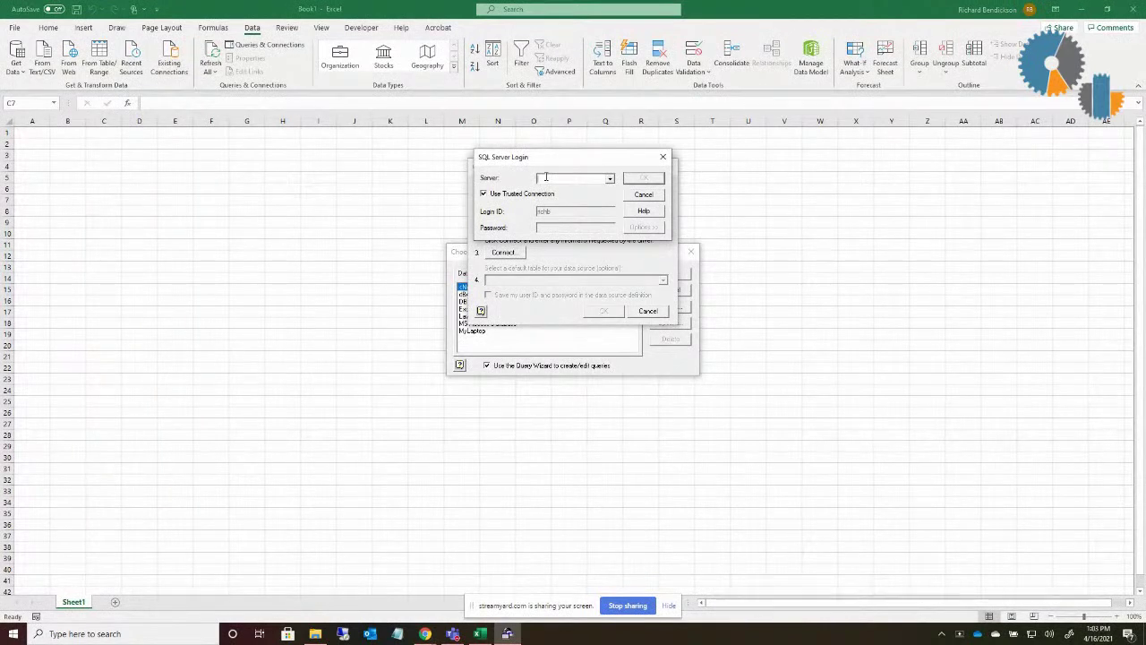
pyautogui.click(638, 232)
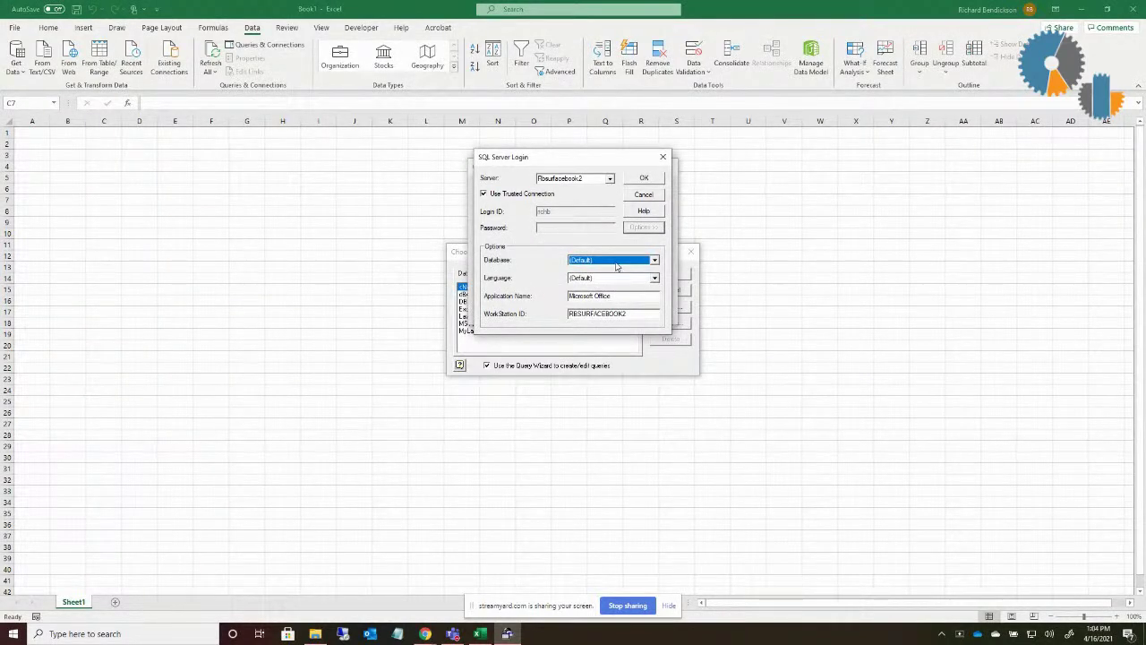
pyautogui.click(613, 263)
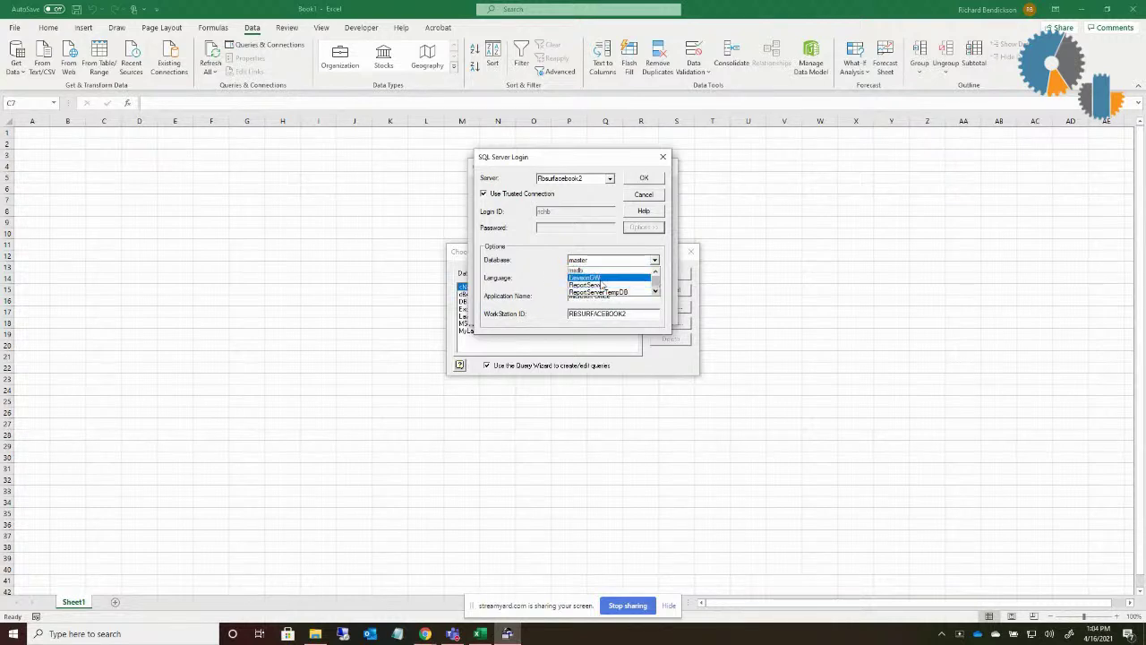
pyautogui.click(601, 288)
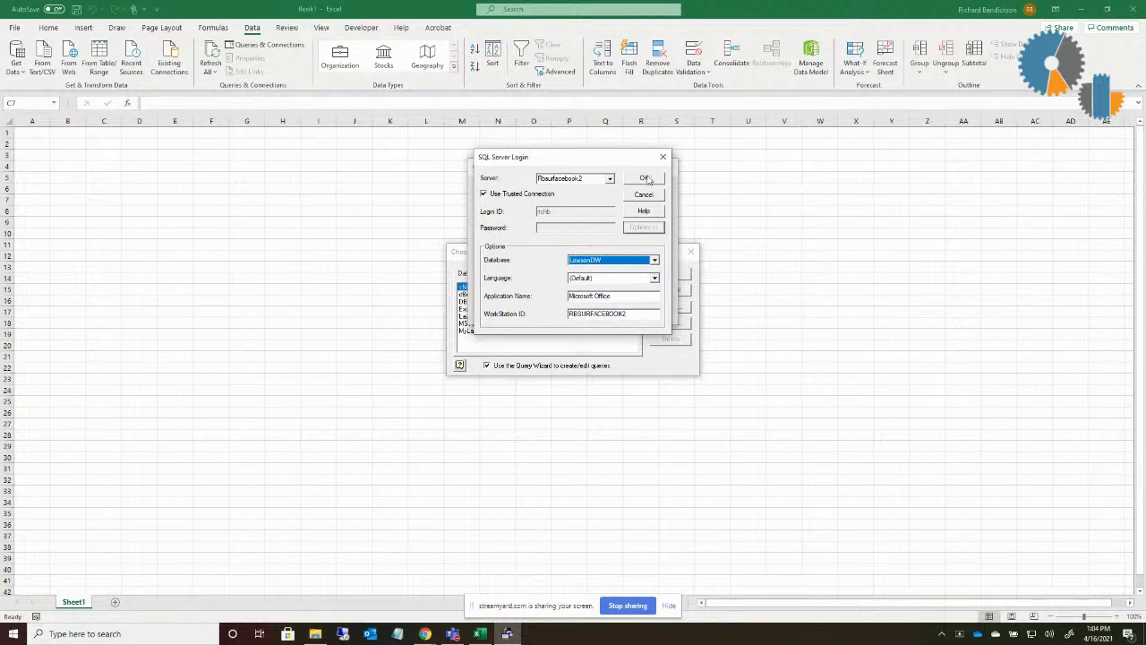
# - Confirm the SQL Server login and save the DashboardGear data source connected to LawsonDW
pyautogui.click(645, 178)
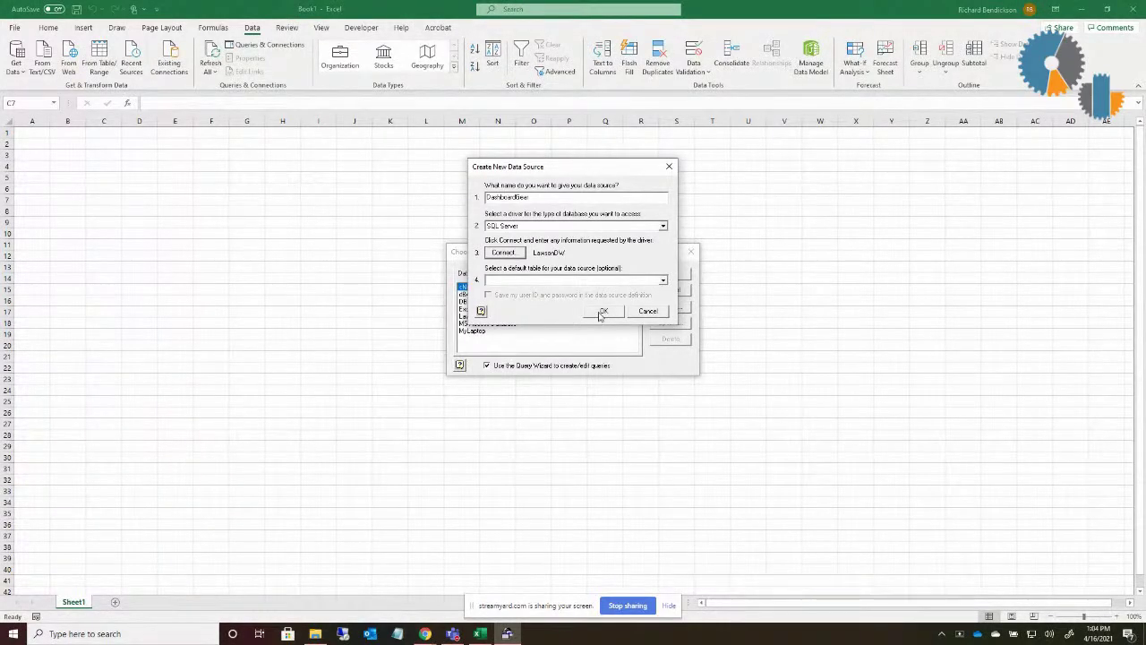
pyautogui.click(602, 312)
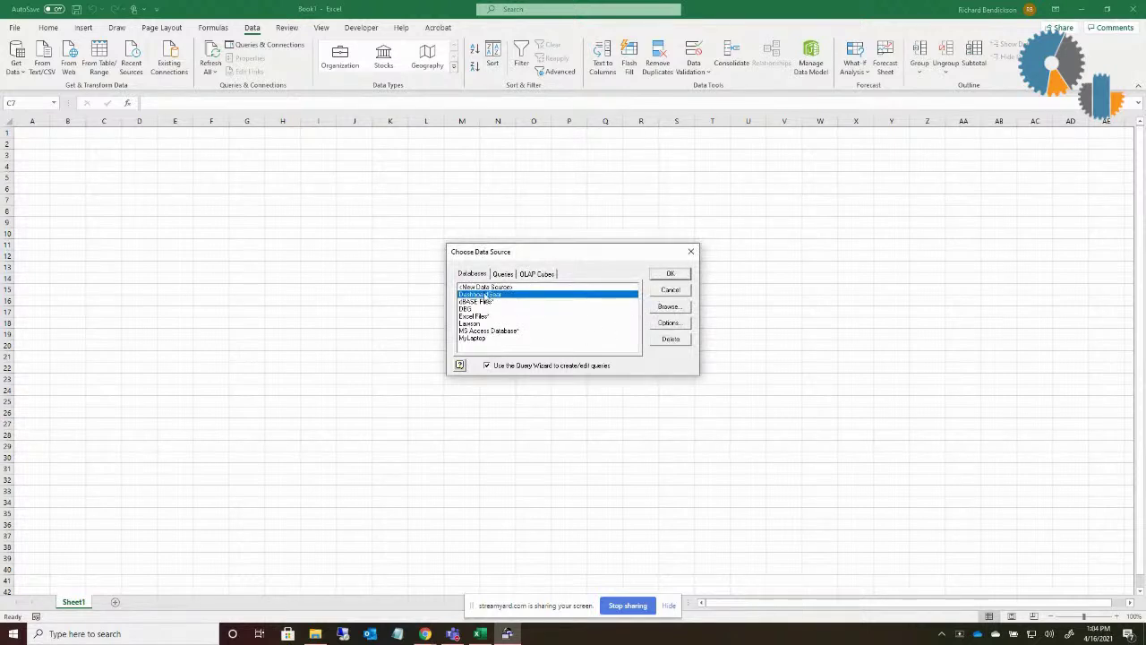
# - Use DashboardGear as the source and add every ACCT_UNIT_STRUCTURE column to the query
pyautogui.click(671, 274)
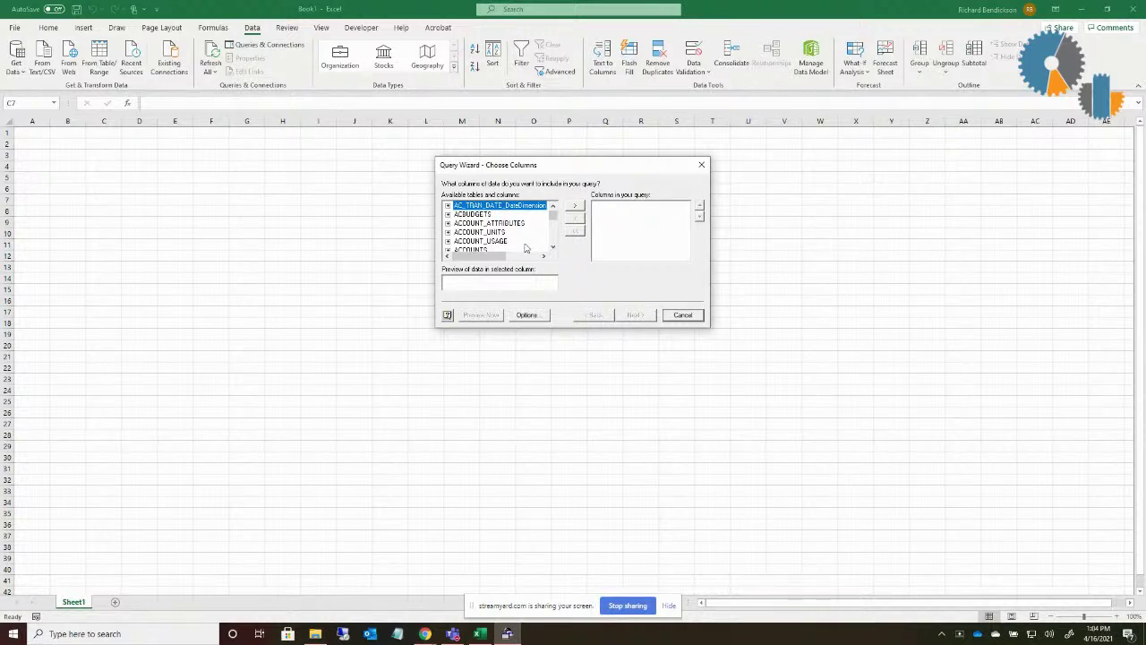
pyautogui.click(554, 248)
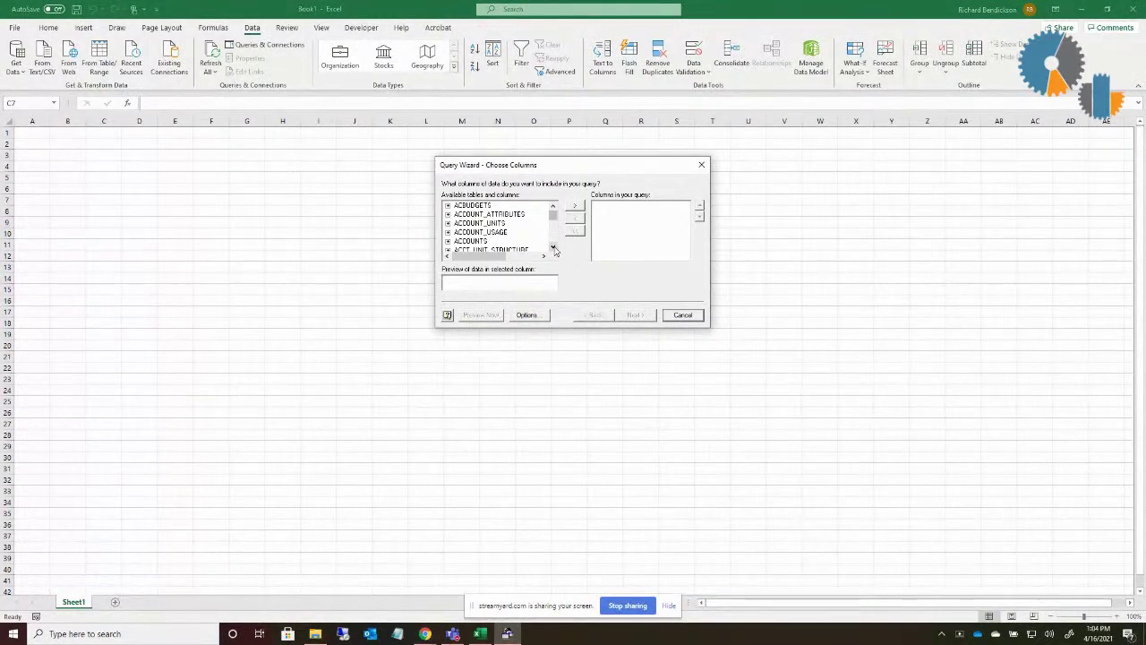
pyautogui.click(554, 248)
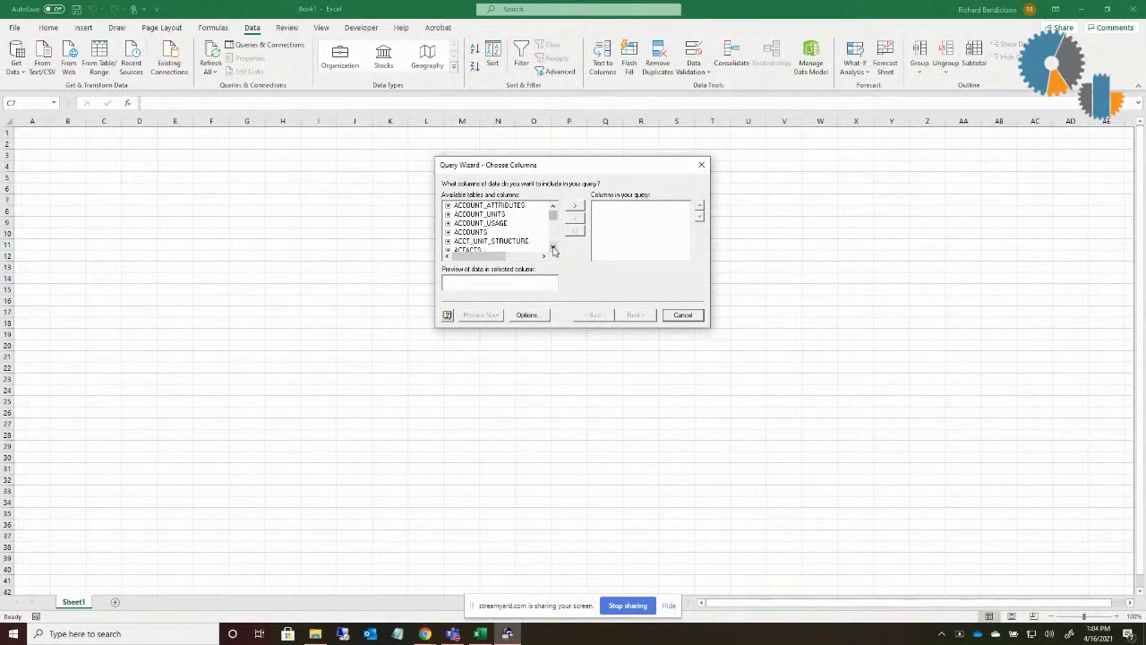
pyautogui.click(447, 241)
pyautogui.click(468, 207)
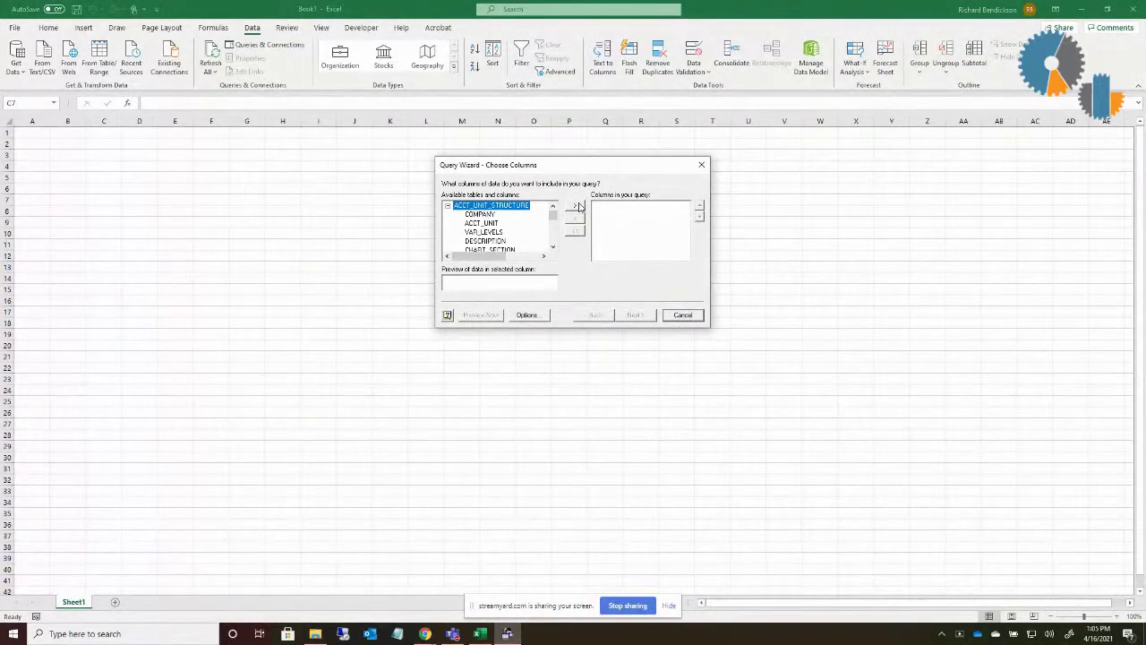
pyautogui.click(576, 206)
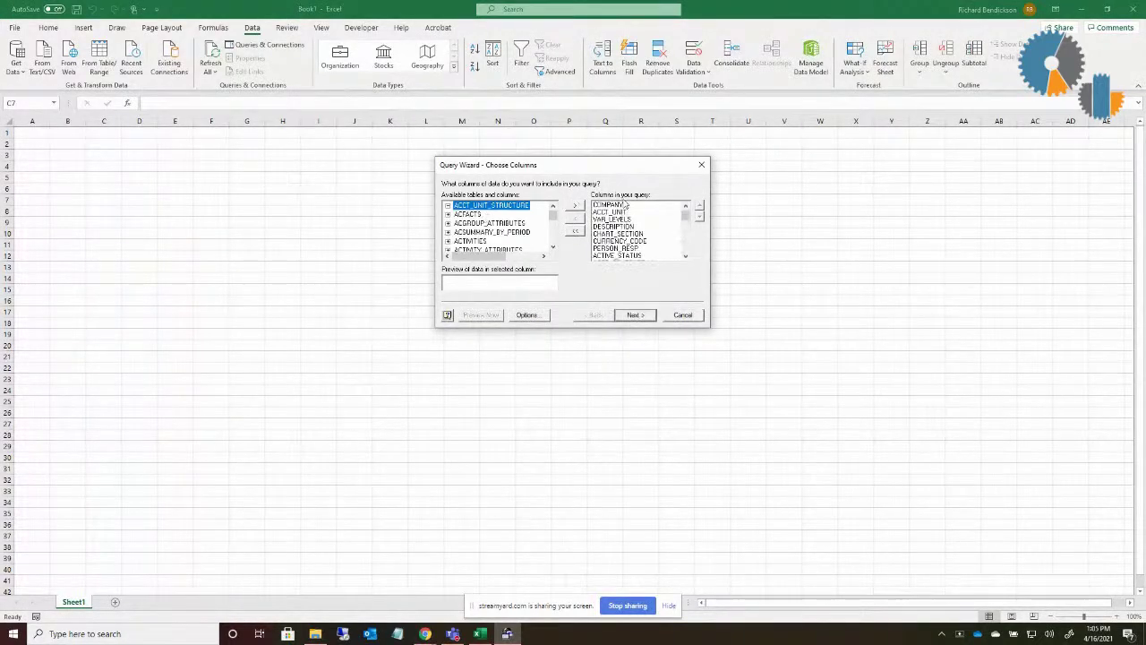
pyautogui.click(638, 315)
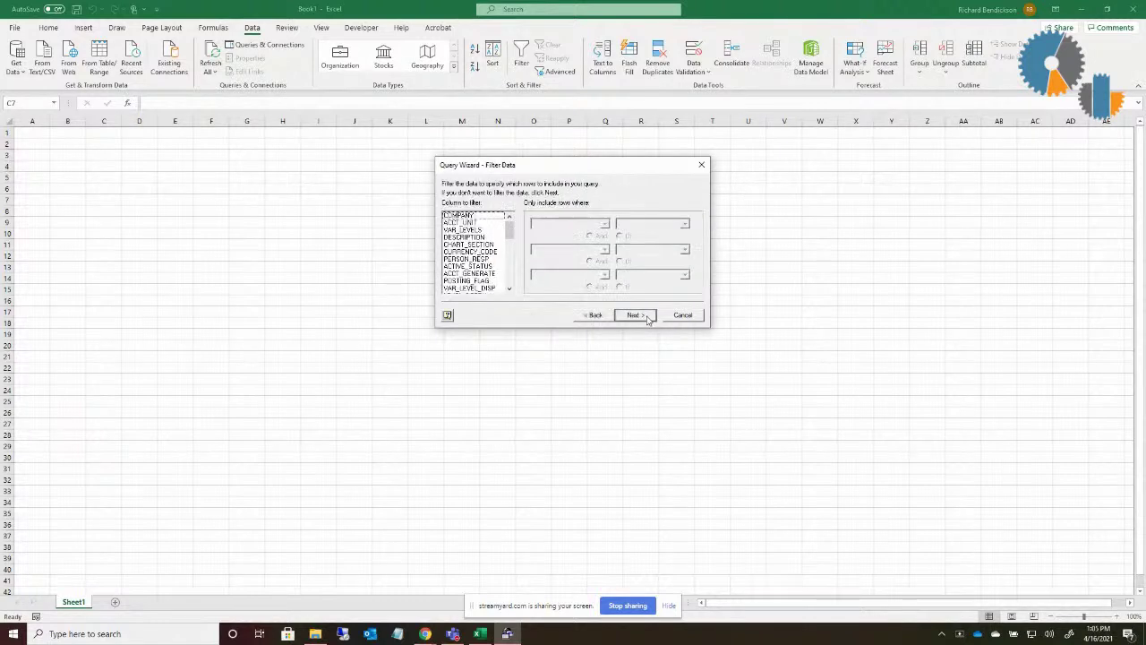
# - Filter the query to rows where COMPANY equals 1, leaving the sort order unset
pyautogui.click(468, 216)
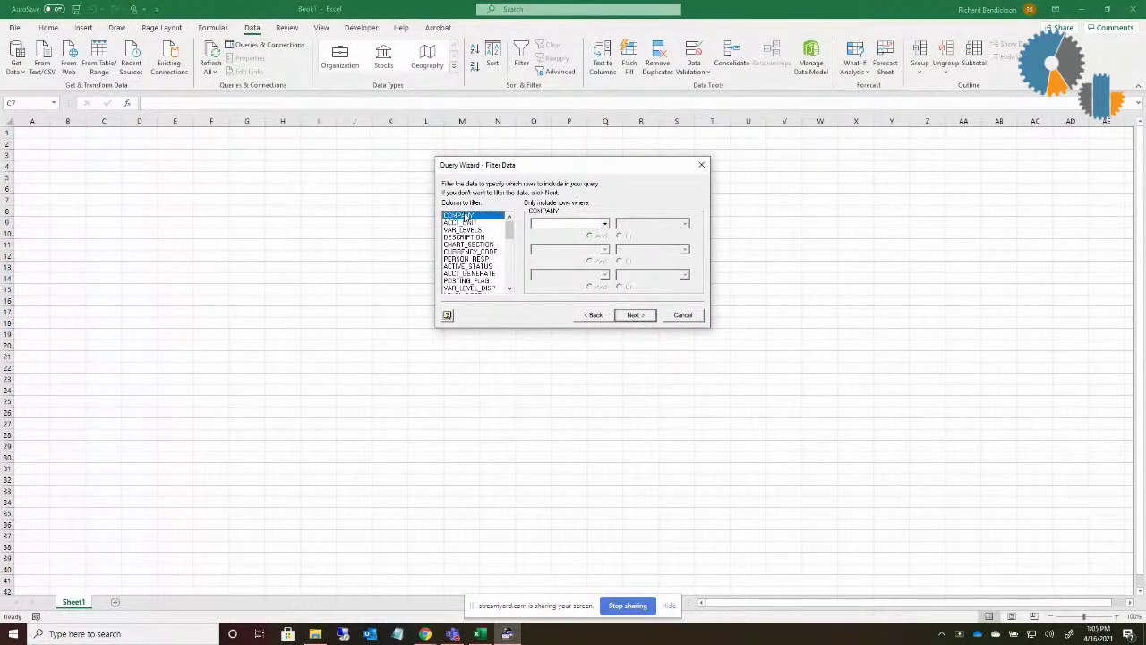
pyautogui.click(569, 224)
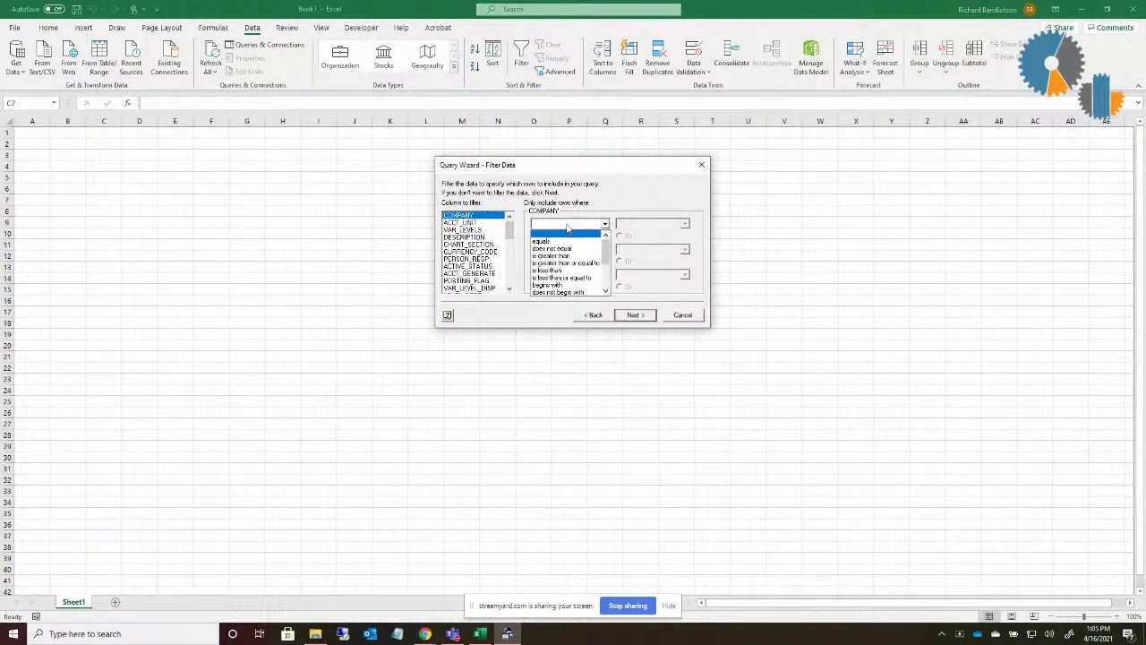
pyautogui.click(560, 244)
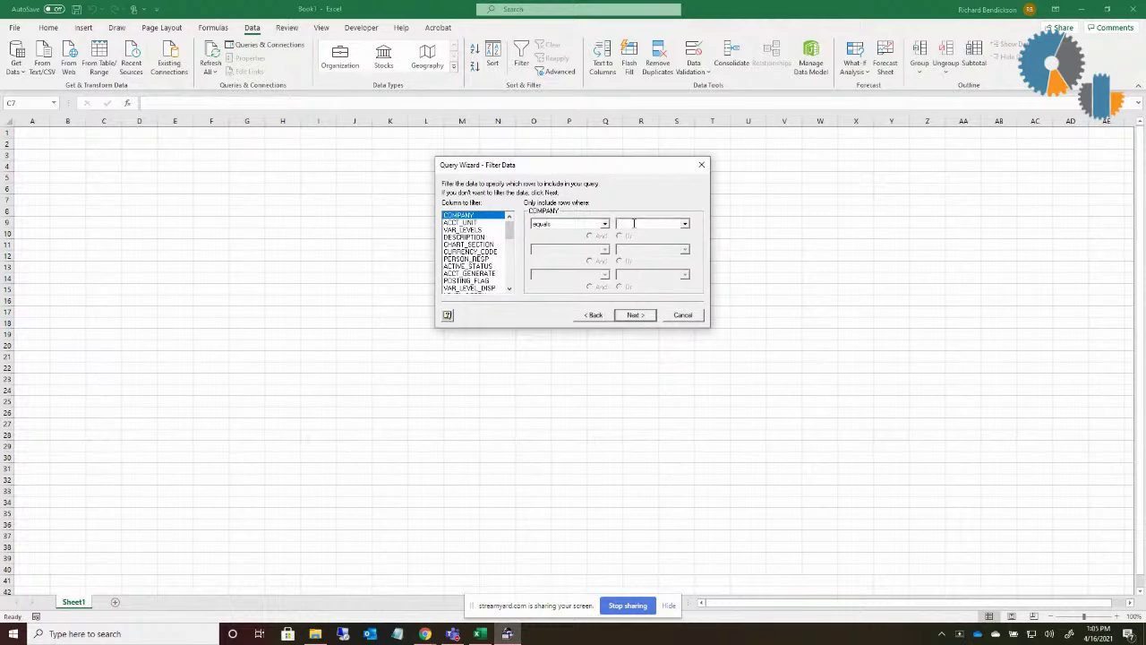
pyautogui.write('1')
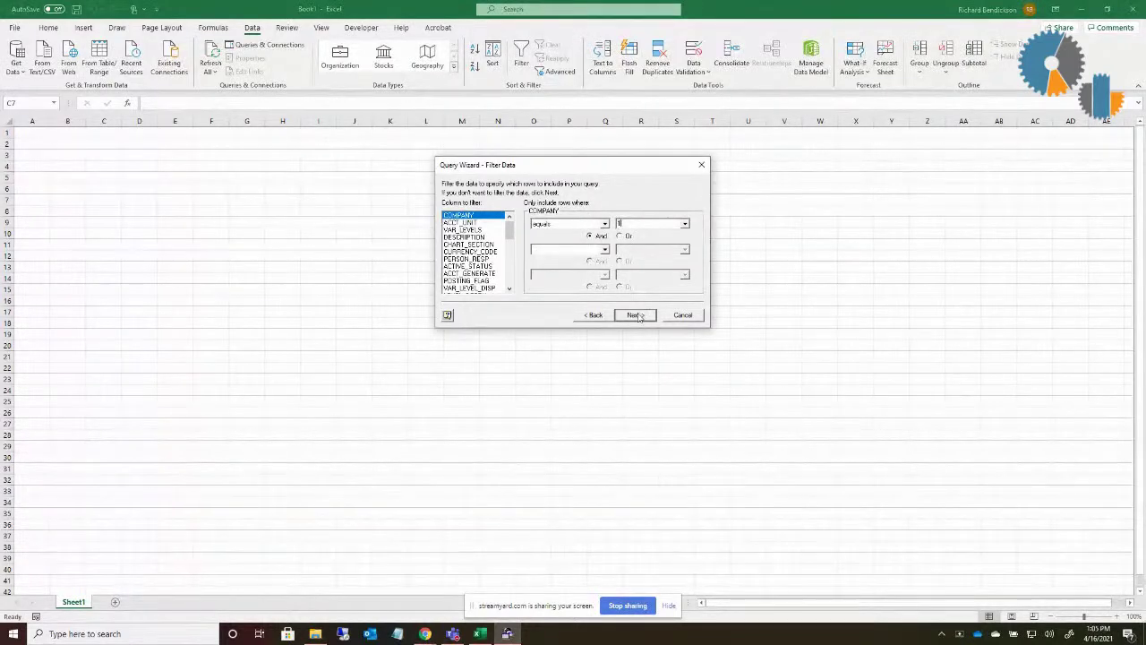
pyautogui.doubleClick(632, 225)
pyautogui.click(637, 317)
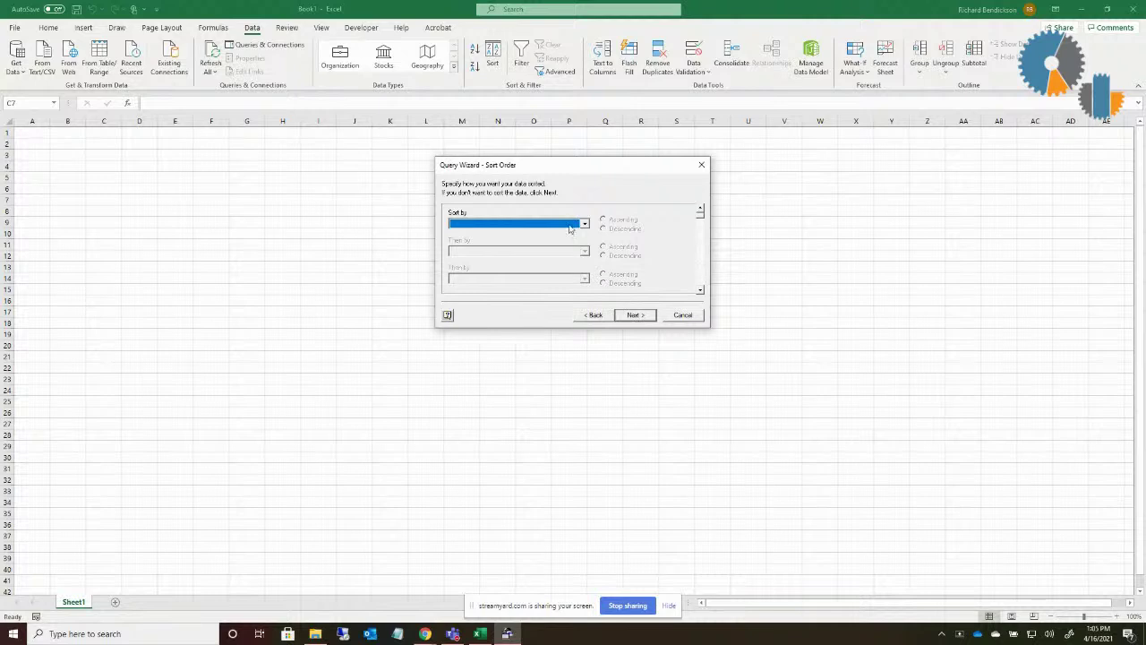
pyautogui.click(637, 315)
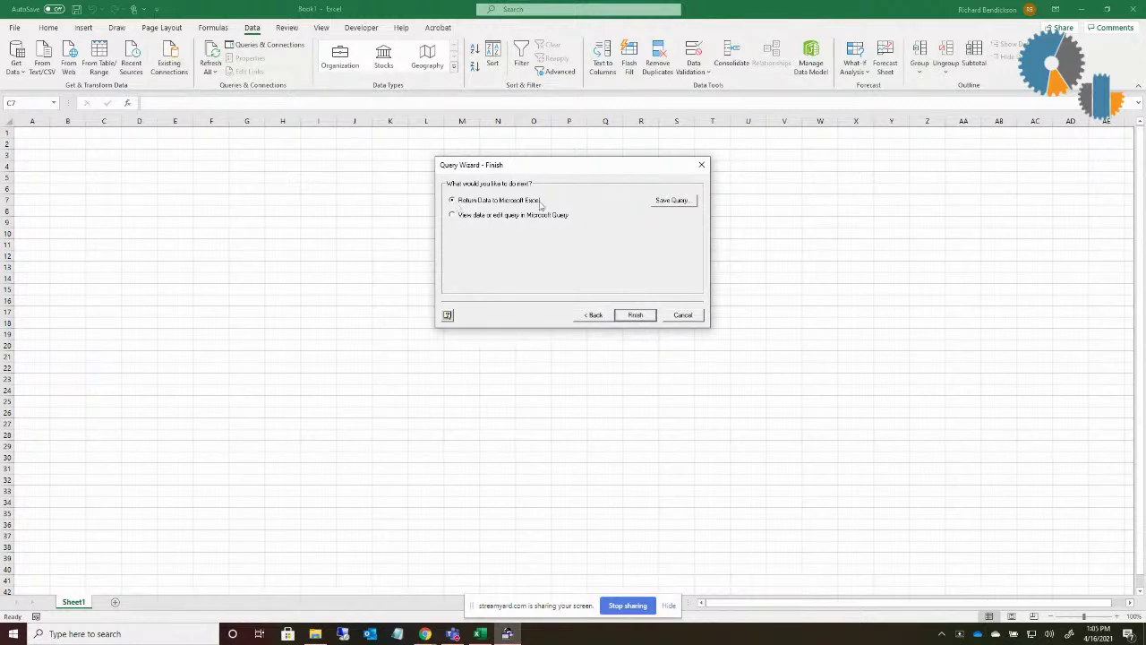
# - Finish the wizard with the option to edit in Microsoft Query, supplying company value 1
pyautogui.click(452, 216)
pyautogui.click(633, 315)
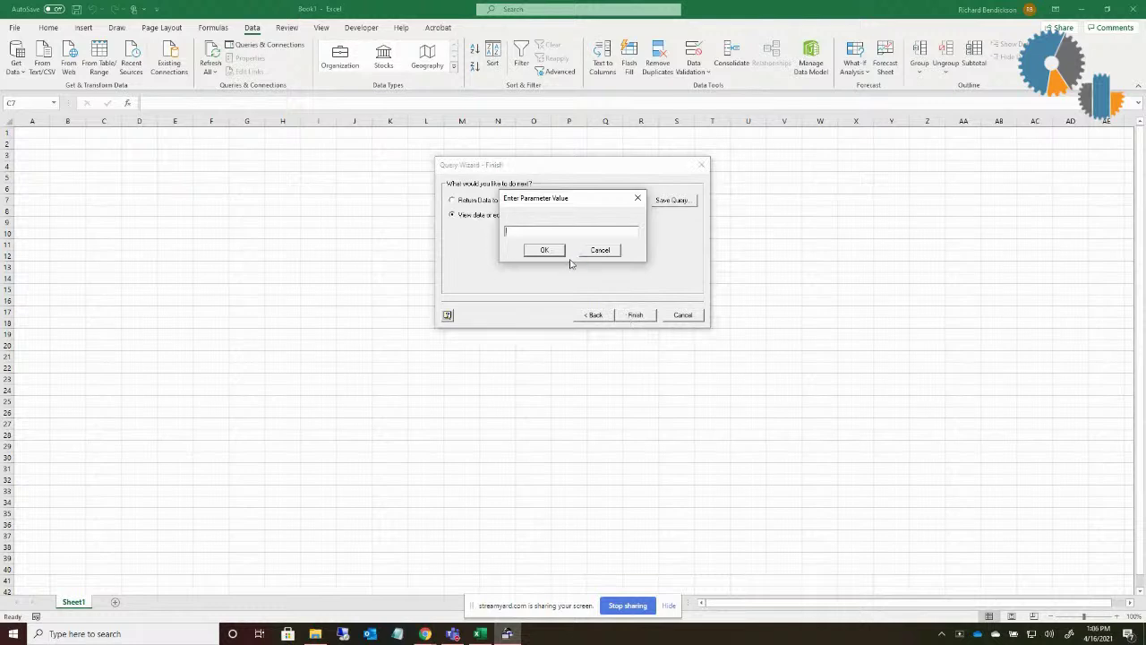
pyautogui.write('1')
pyautogui.click(544, 250)
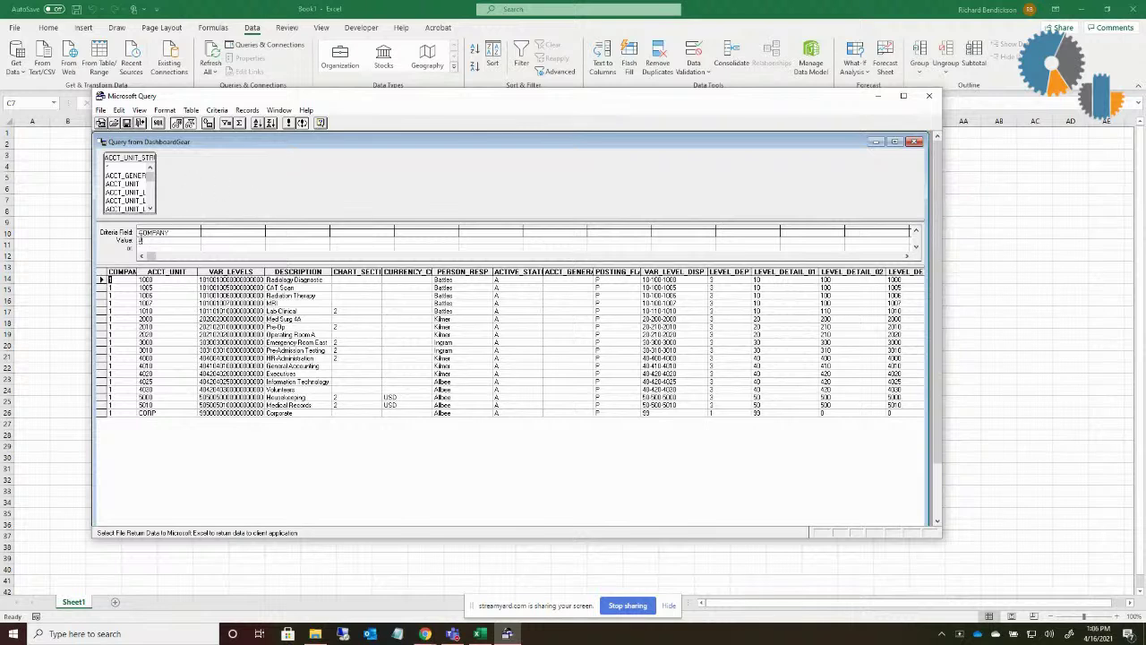
# - Make the COMPANY criterion the [Enter a Company] parameter and return the data to Excel
pyautogui.click(140, 240)
pyautogui.write('Enter a Company]')
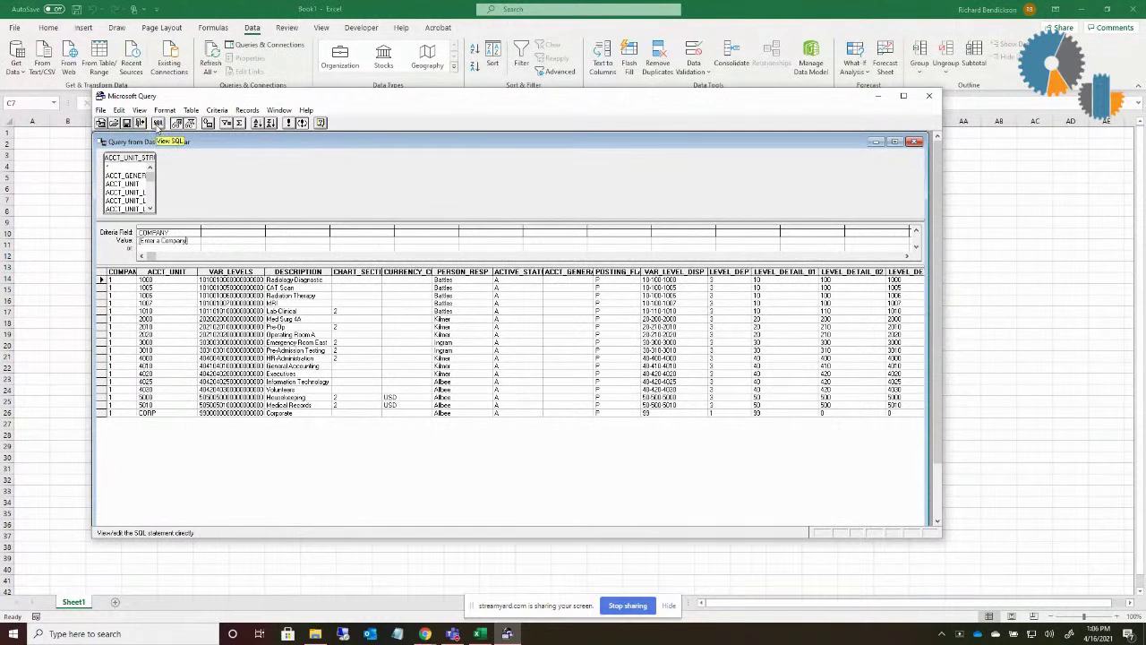
pyautogui.click(100, 110)
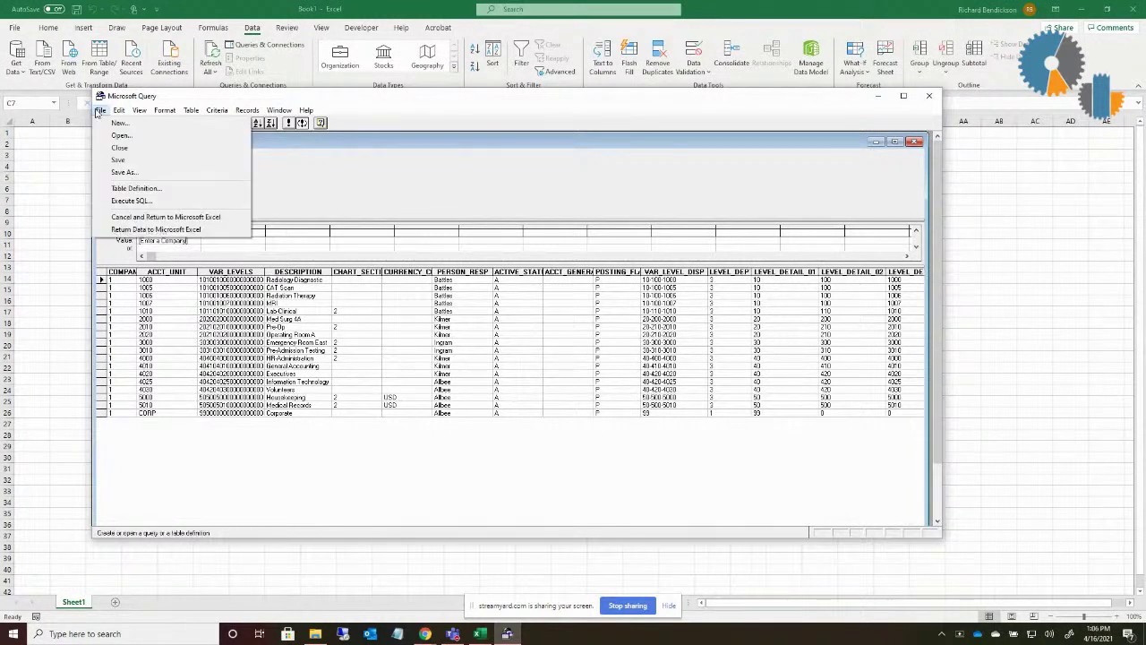
pyautogui.click(140, 232)
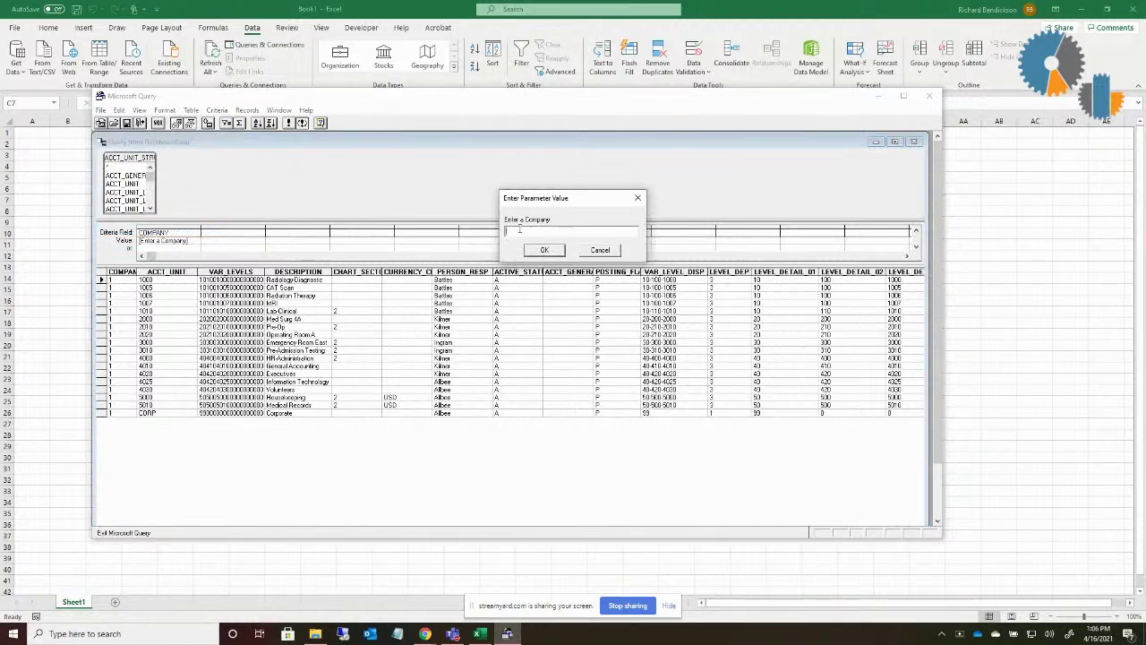
pyautogui.click(546, 251)
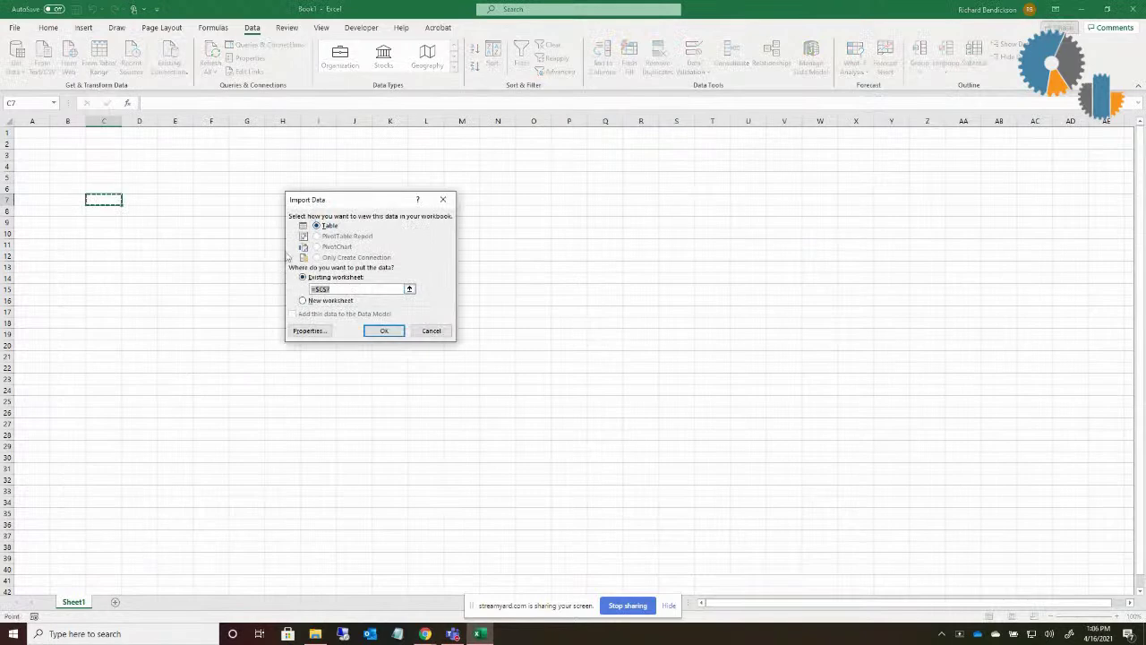
# - Import the results as a table at =$C$7 on the existing worksheet
pyautogui.click(384, 332)
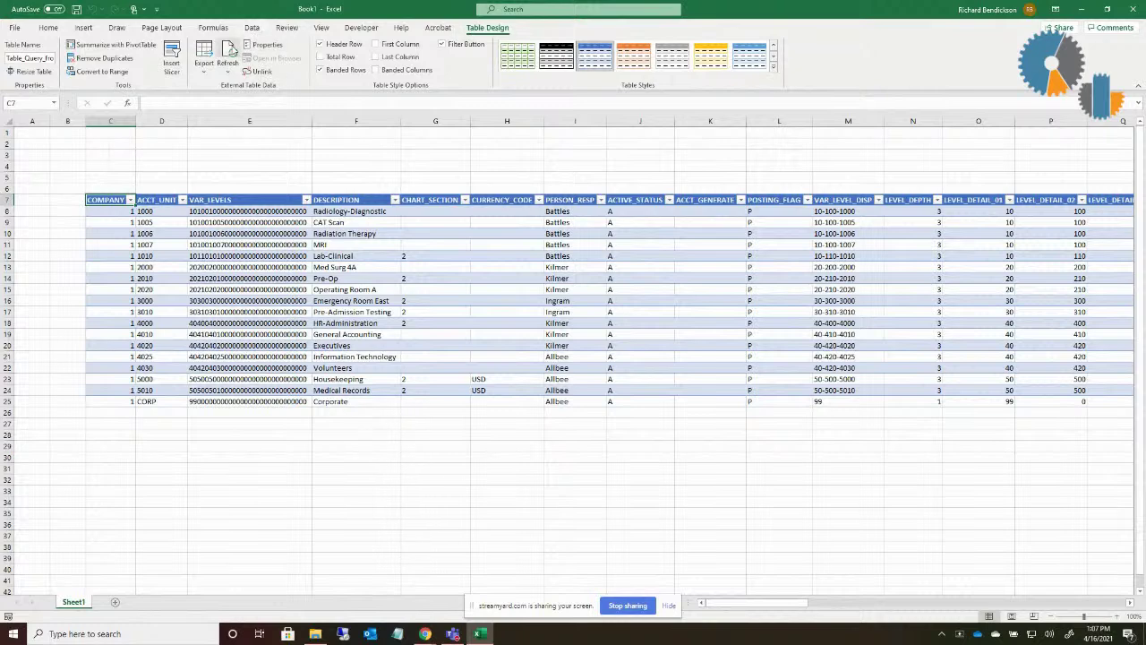
pyautogui.click(228, 56)
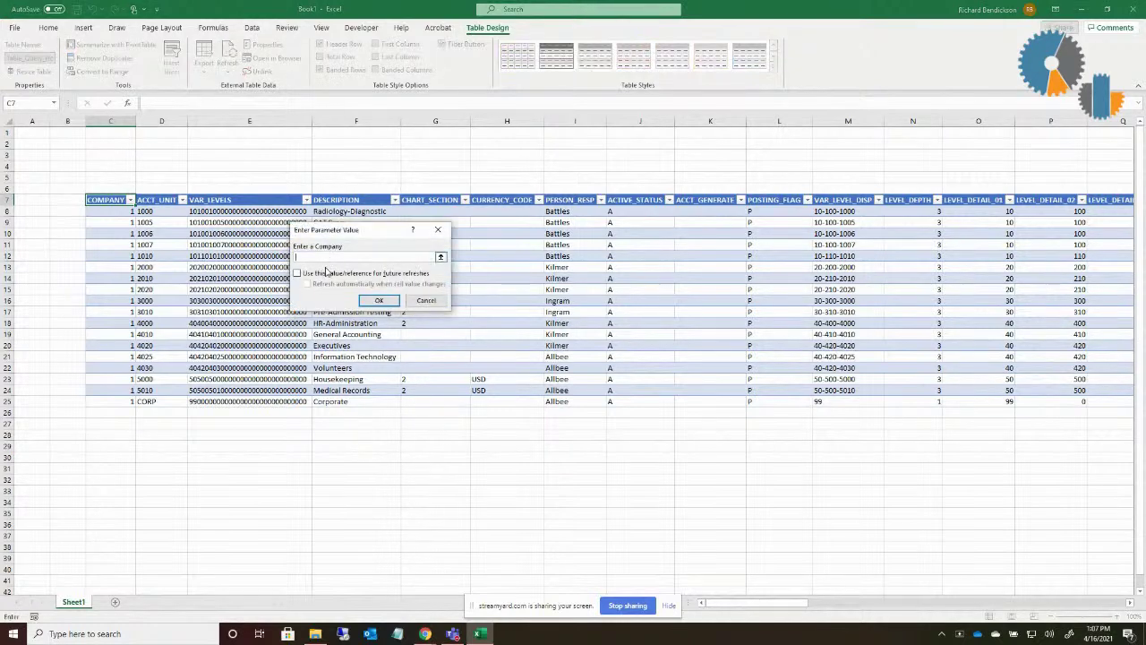
pyautogui.write('3')
pyautogui.click(379, 300)
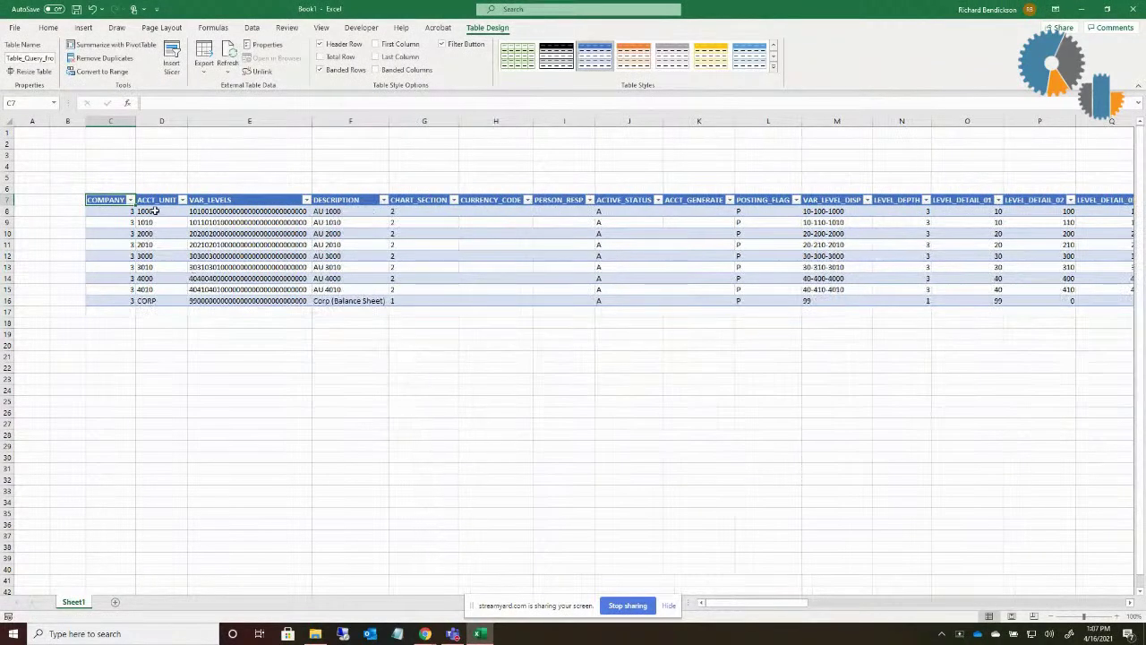
pyautogui.click(231, 54)
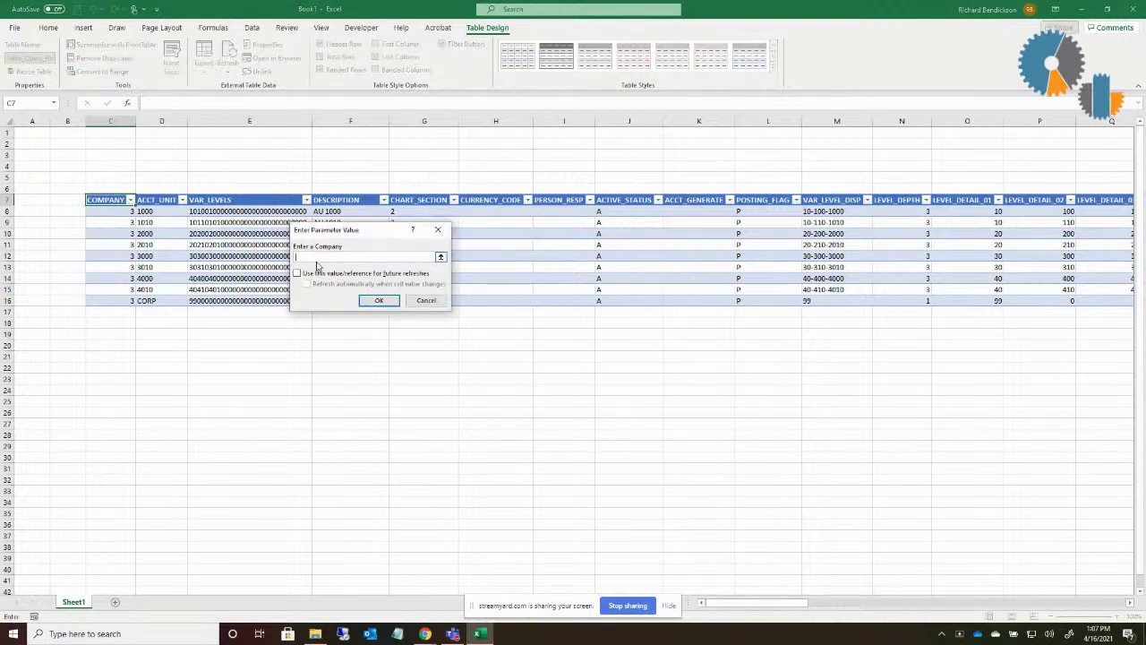
pyautogui.write('1')
pyautogui.click(379, 300)
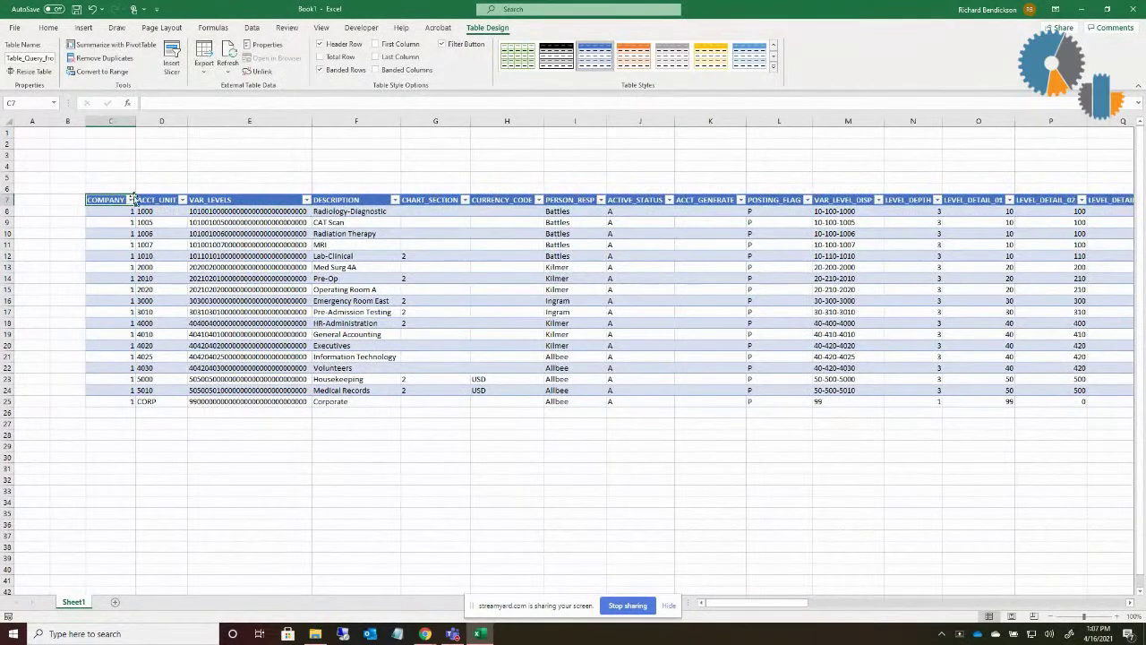
pyautogui.click(108, 137)
# - Enter the title 'Acct Unit Listing' in C1 and the label 'Company' in C3
pyautogui.write('Acct Unit')
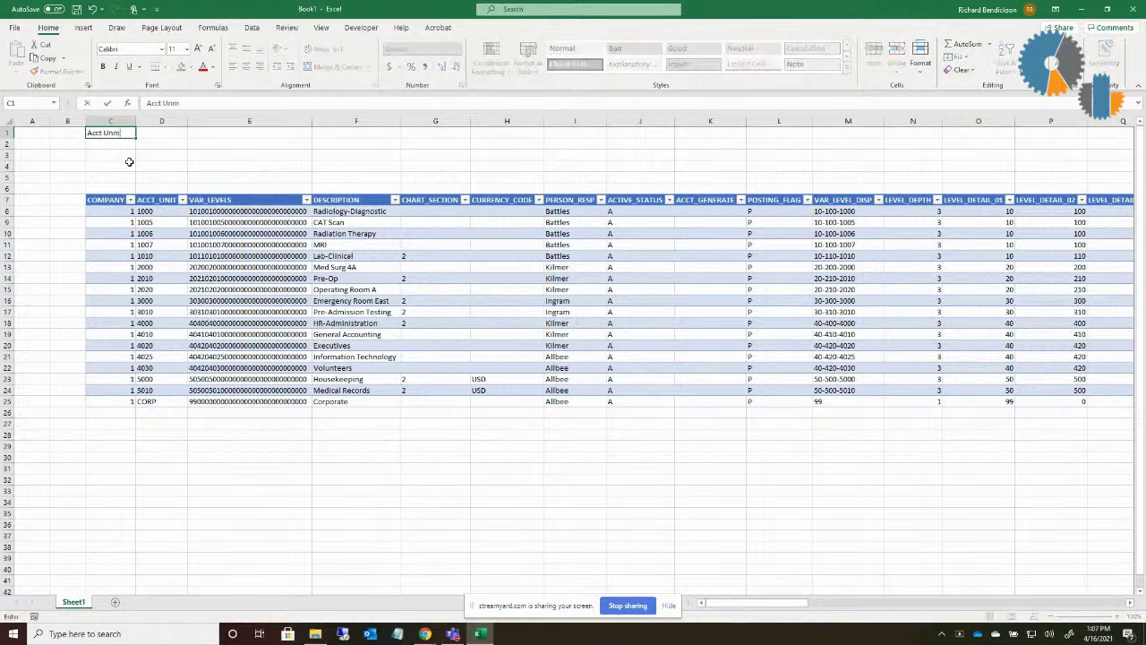
pyautogui.write(' Listing')
pyautogui.press('Return')
pyautogui.press('Return')
pyautogui.click(110, 154)
pyautogui.write('Company')
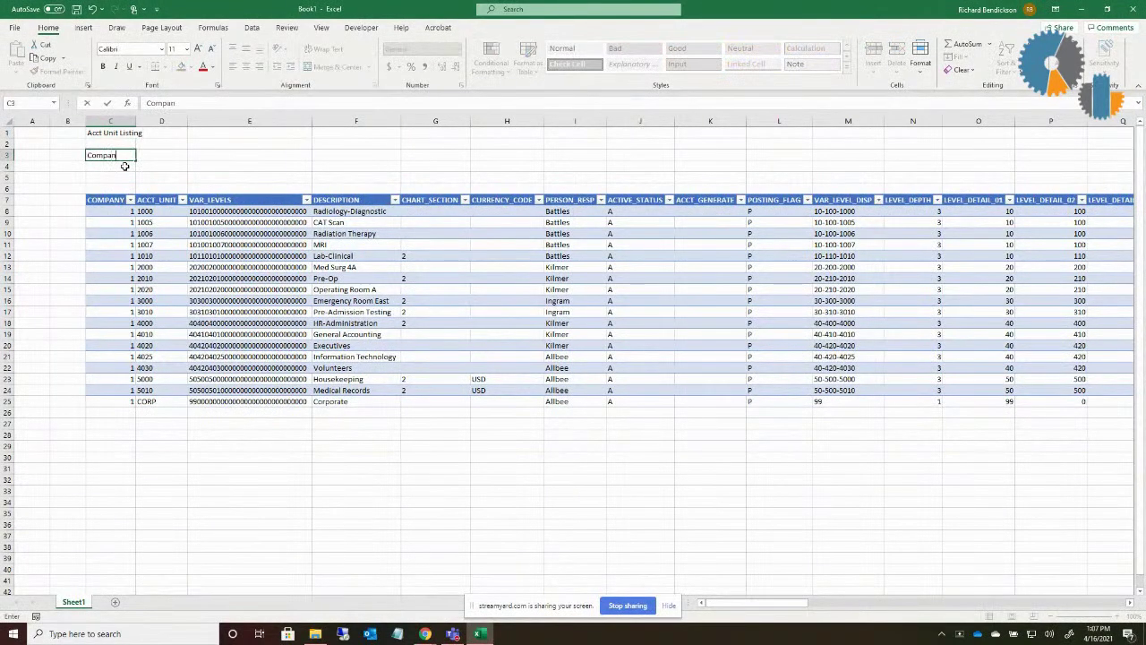
pyautogui.press('Tab')
# - Enter 1 as the company value in D3, then change it to 2
pyautogui.write('1')
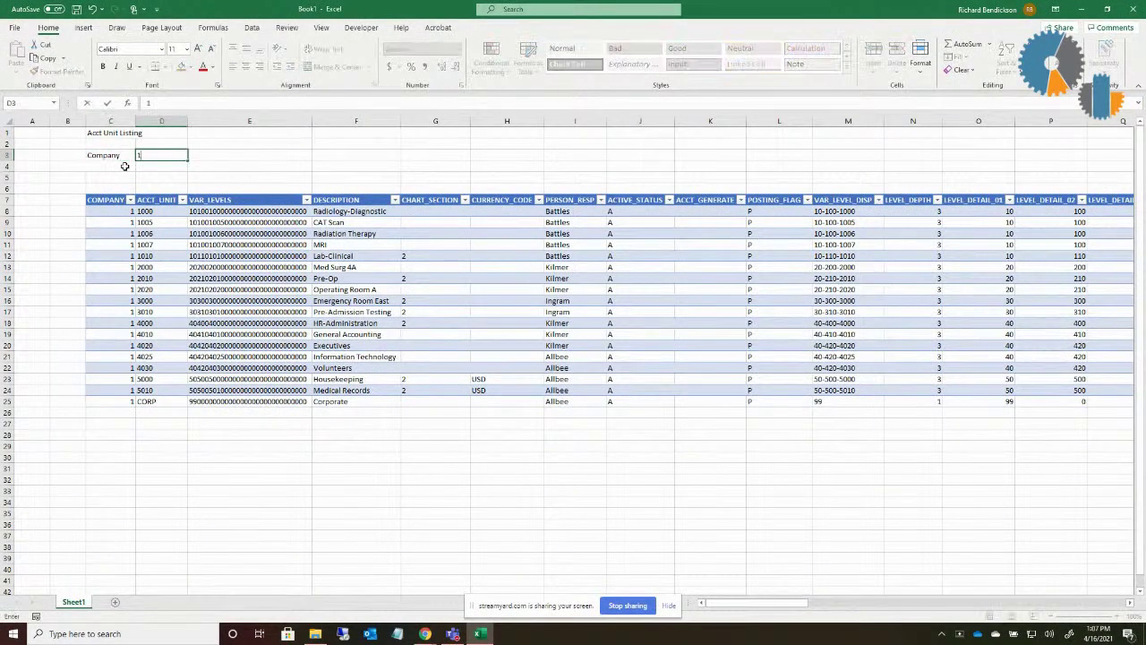
pyautogui.press('Return')
pyautogui.click(164, 156)
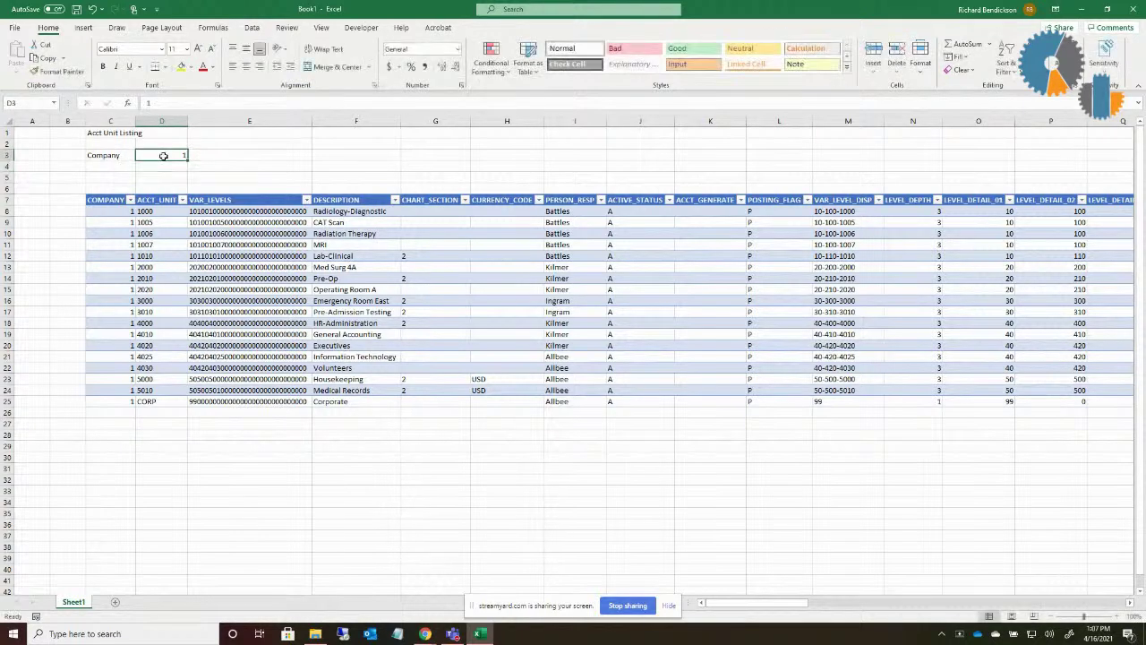
pyautogui.write('2')
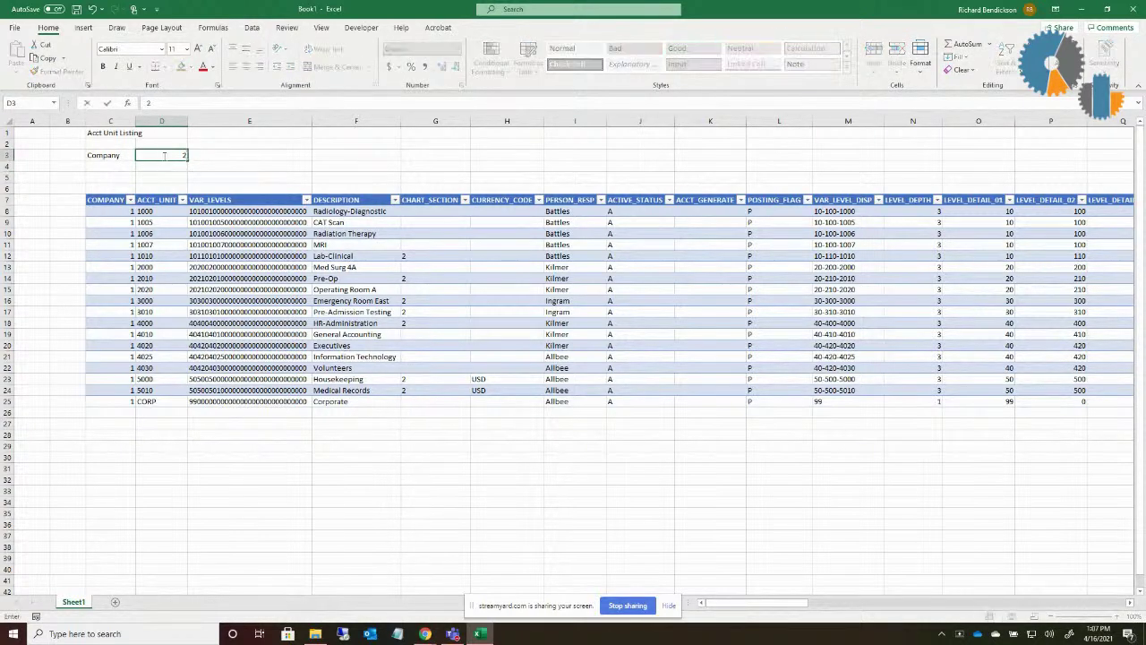
pyautogui.press('Return')
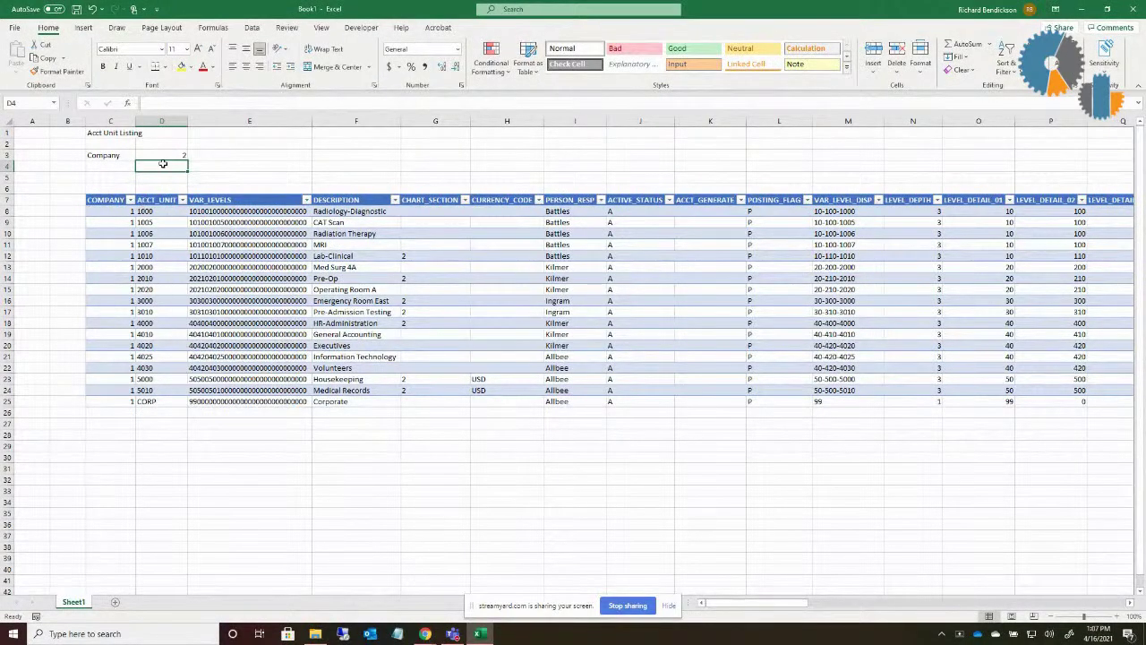
pyautogui.click(160, 157)
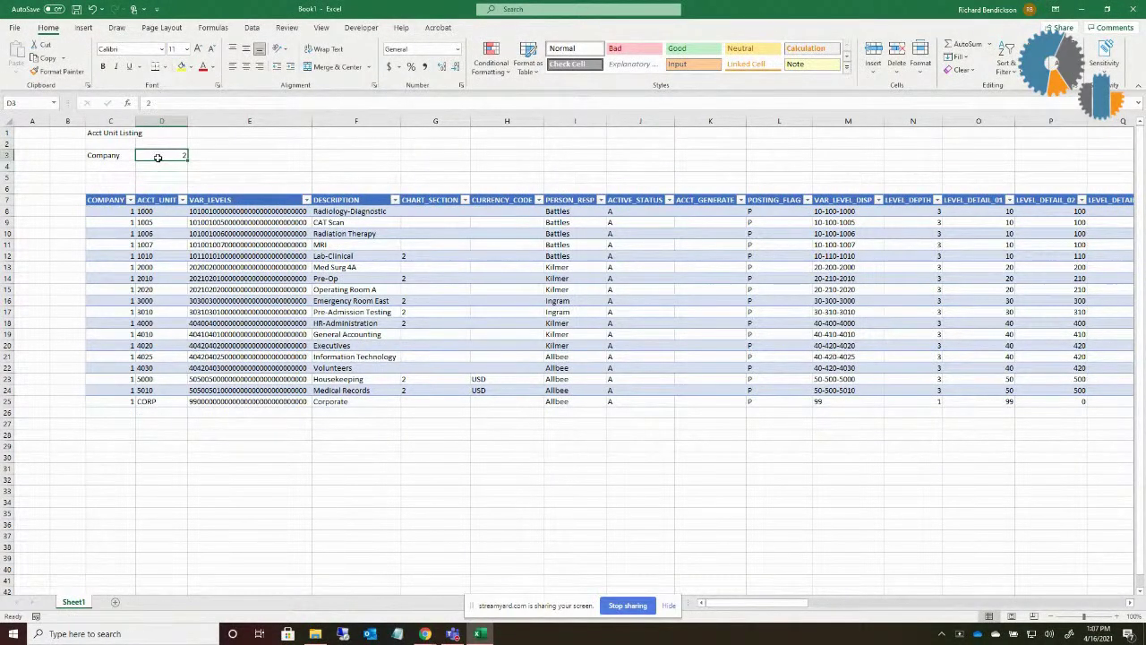
# - Open the parameter settings of the Query from DashboardGear connection's definition
pyautogui.click(252, 28)
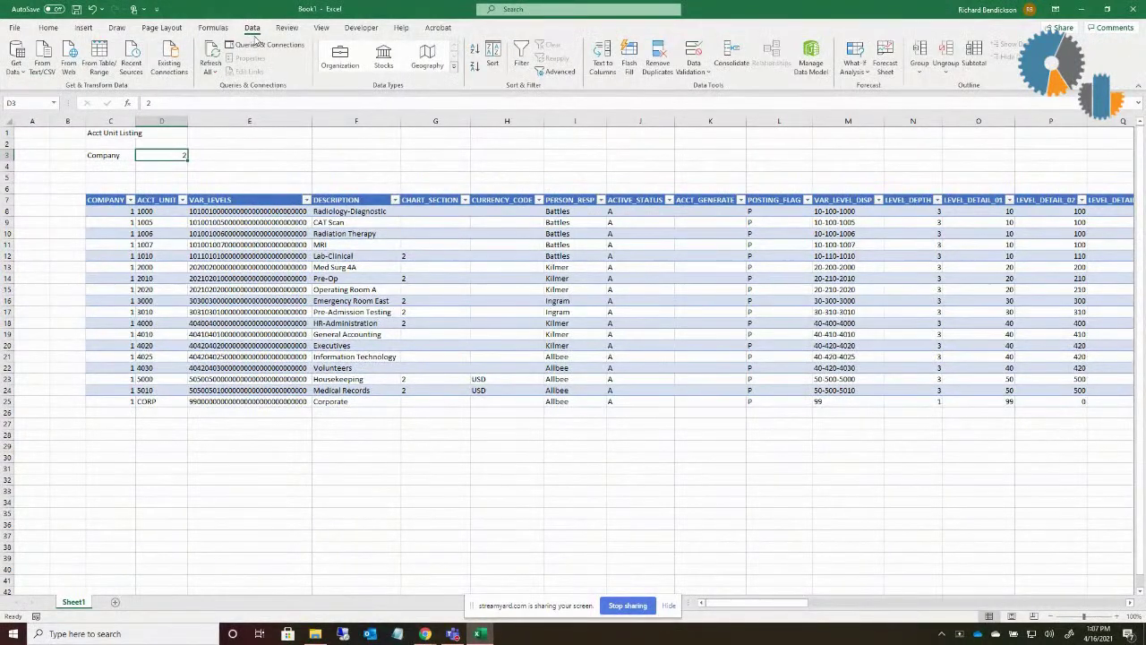
pyautogui.click(258, 46)
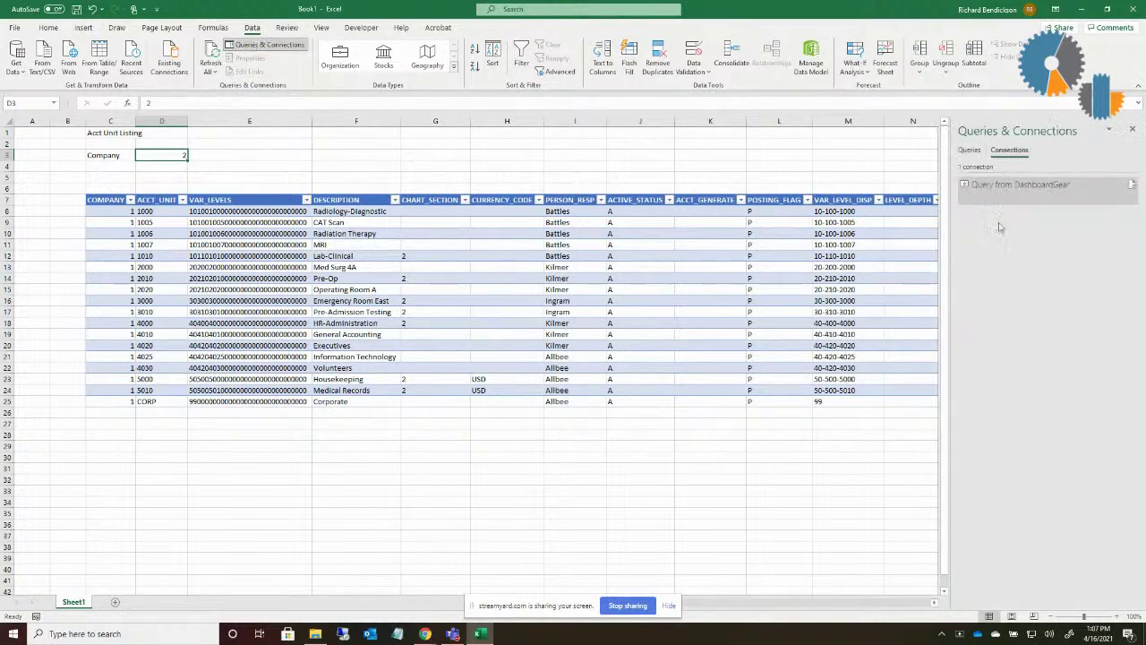
pyautogui.rightClick(1000, 192)
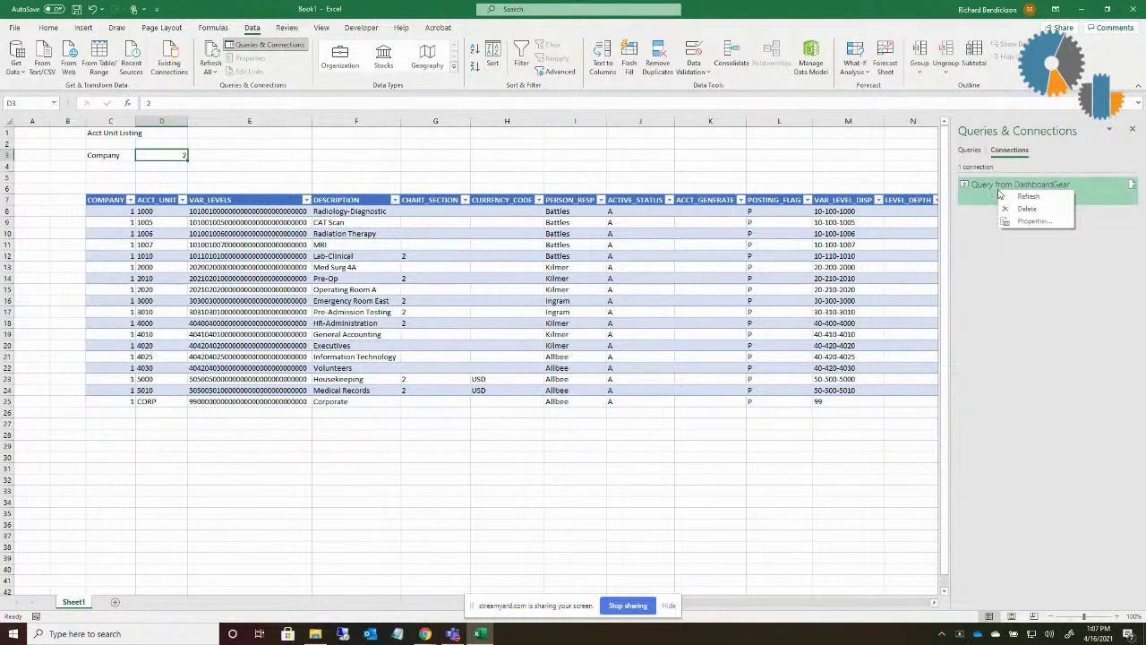
pyautogui.click(1029, 225)
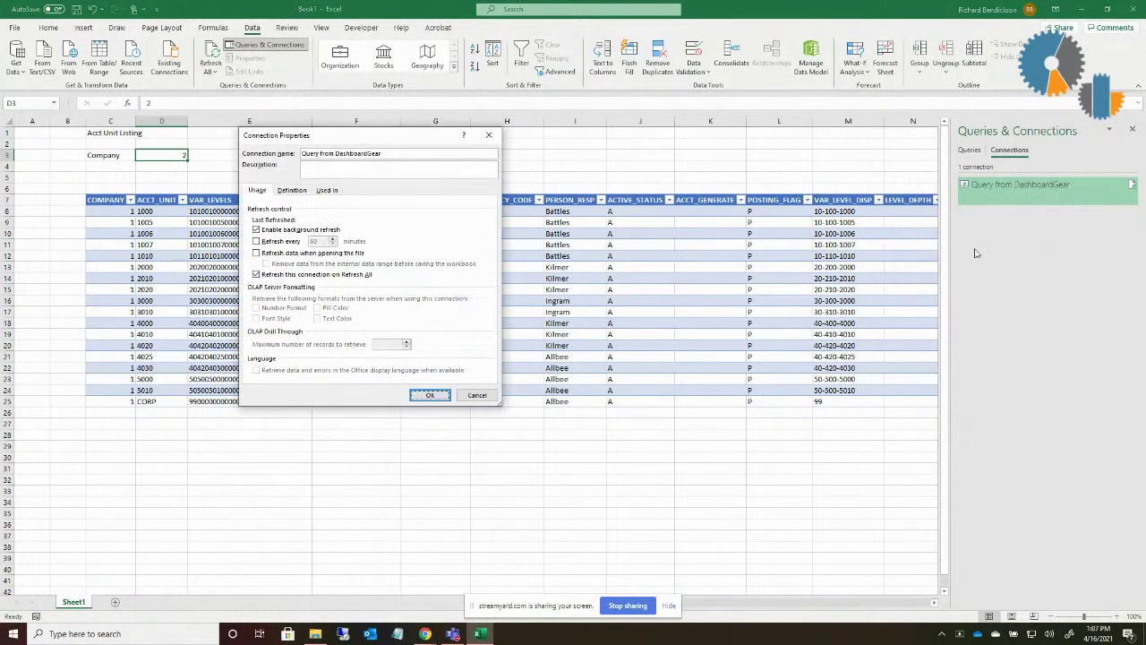
pyautogui.click(296, 190)
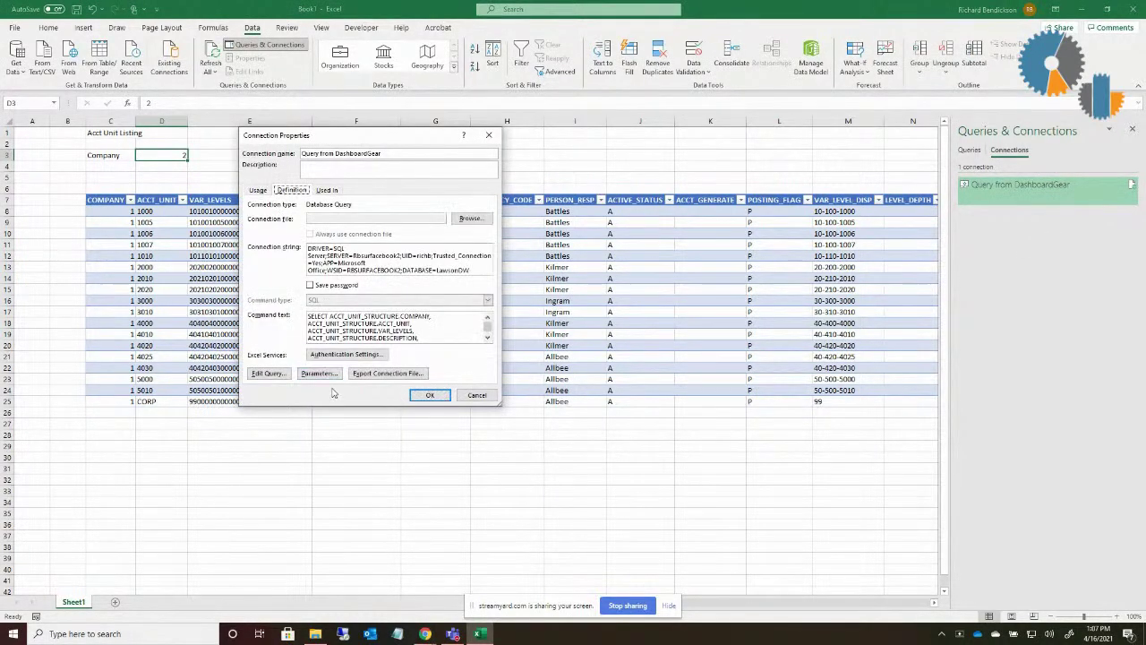
pyautogui.click(320, 374)
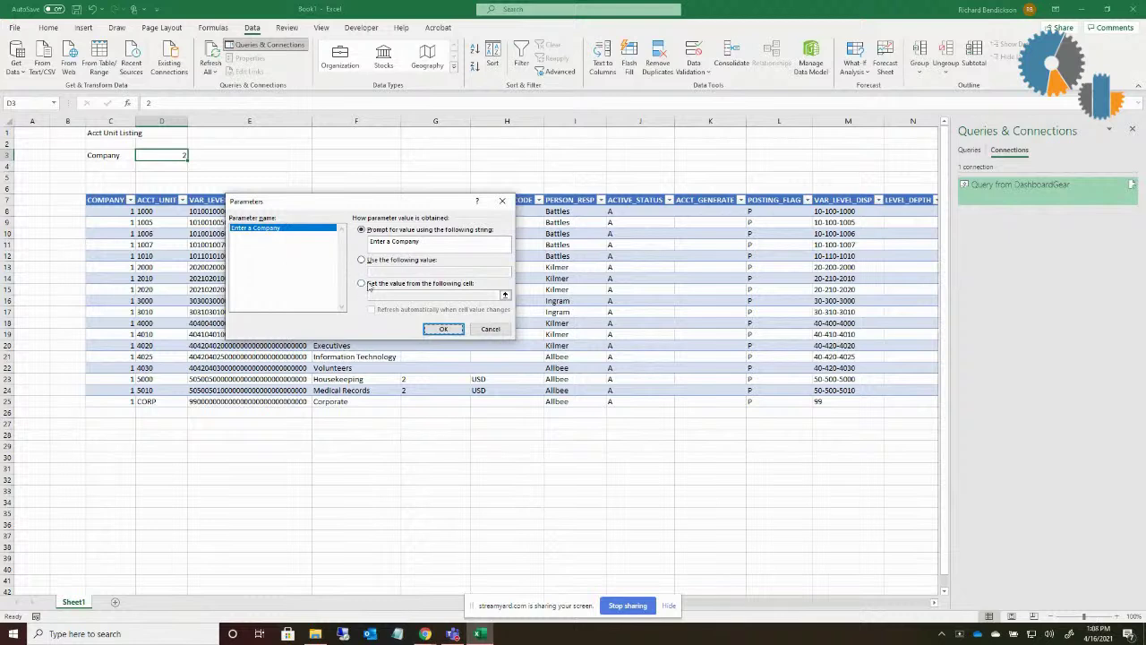
# - Bind the company parameter to cell =Sheet1!$D$3 with automatic refresh on change
pyautogui.click(362, 284)
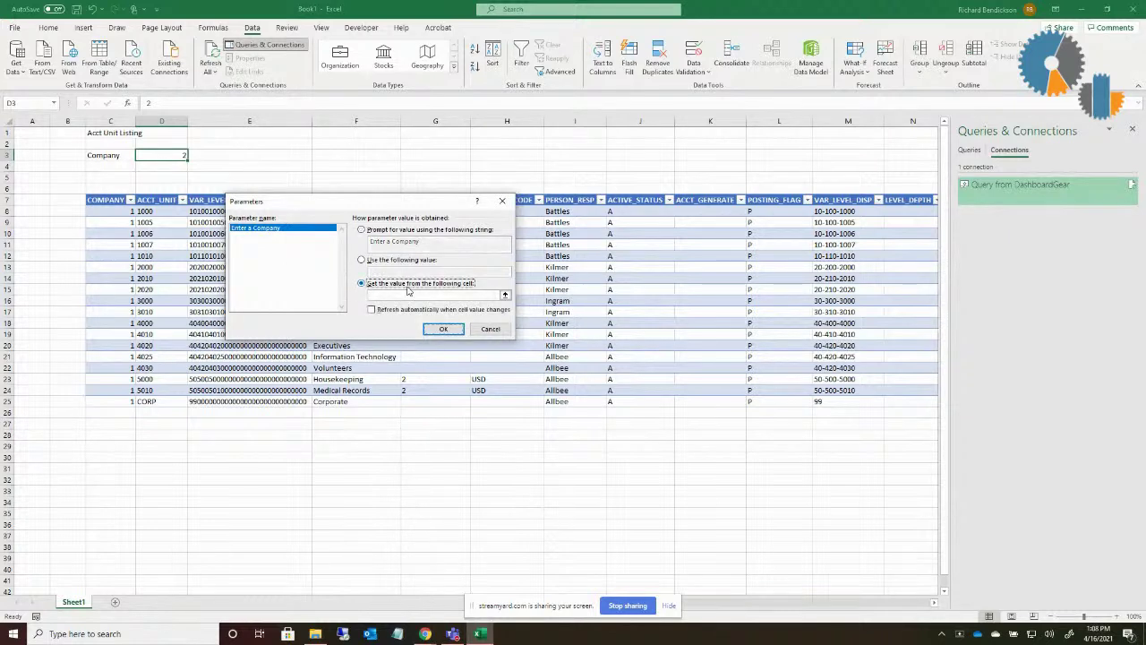
pyautogui.click(407, 294)
pyautogui.click(177, 154)
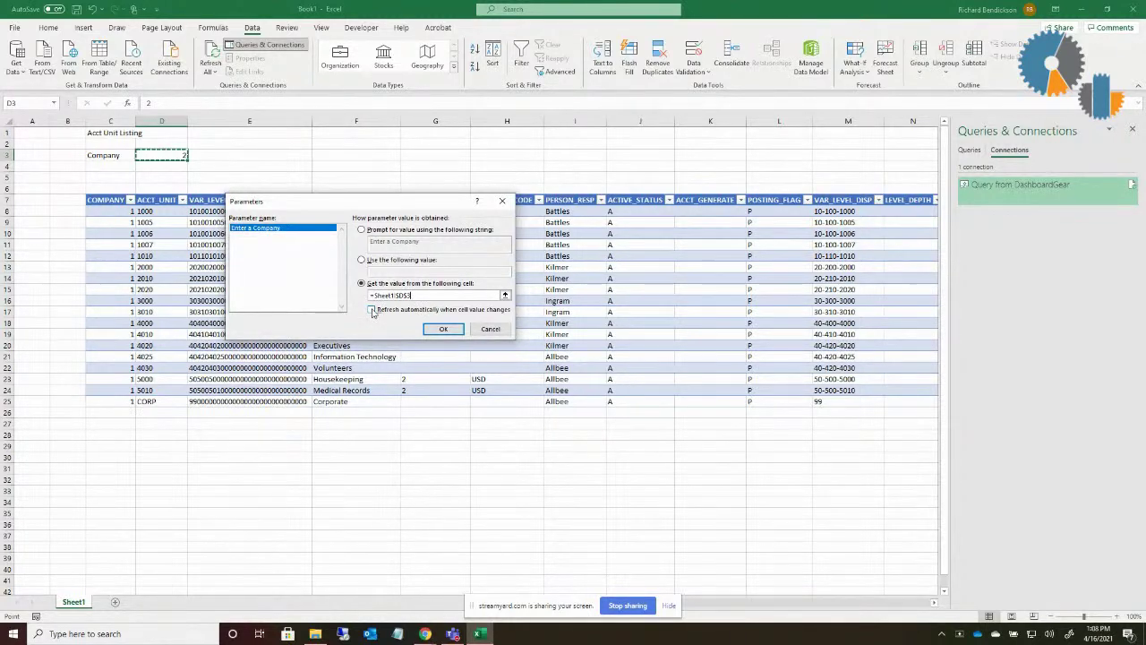
pyautogui.click(373, 309)
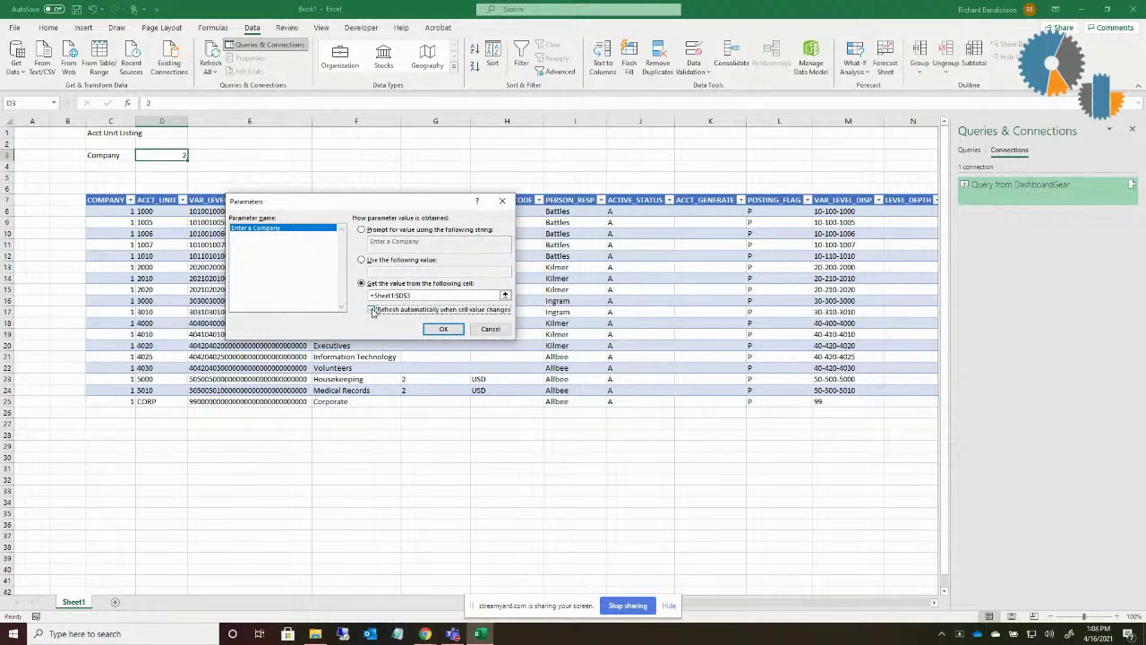
pyautogui.click(444, 330)
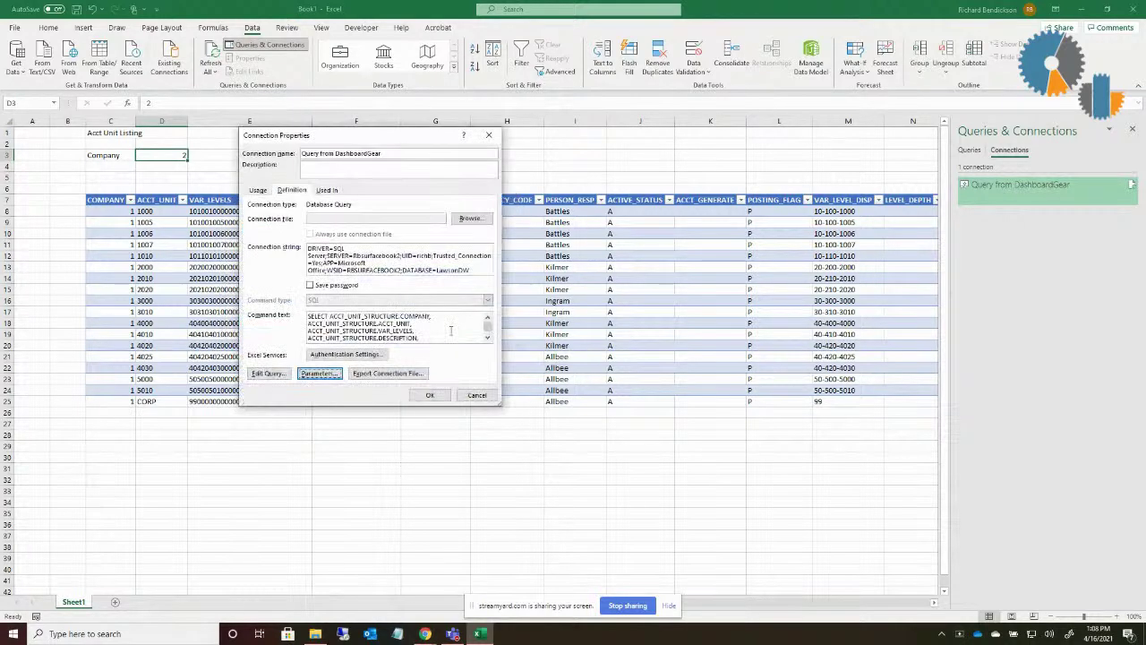
pyautogui.click(439, 397)
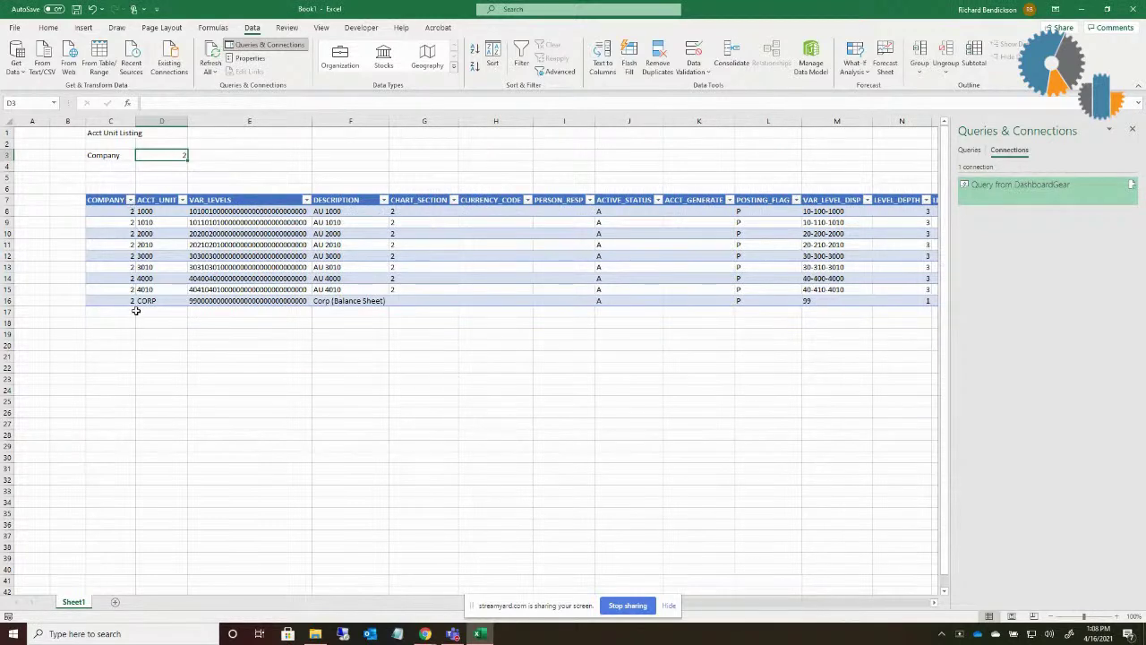
pyautogui.doubleClick(173, 155)
# - Change D3 to 3, then back to 1, letting the table refresh each time
pyautogui.press('BackSpace')
pyautogui.write('3')
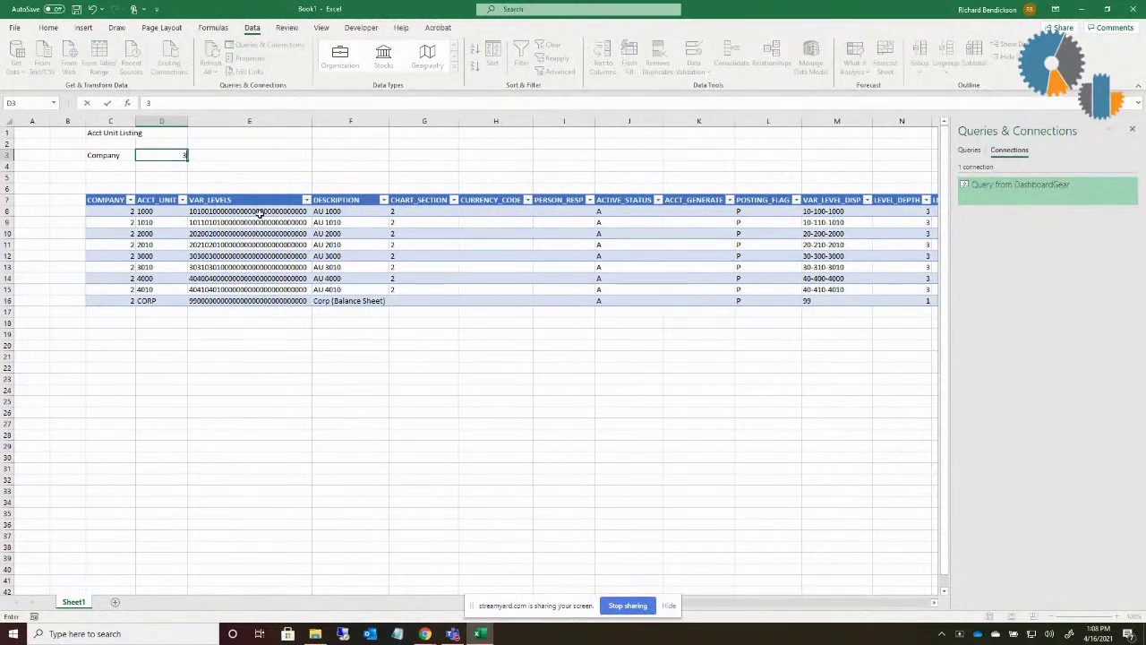
pyautogui.press('Tab')
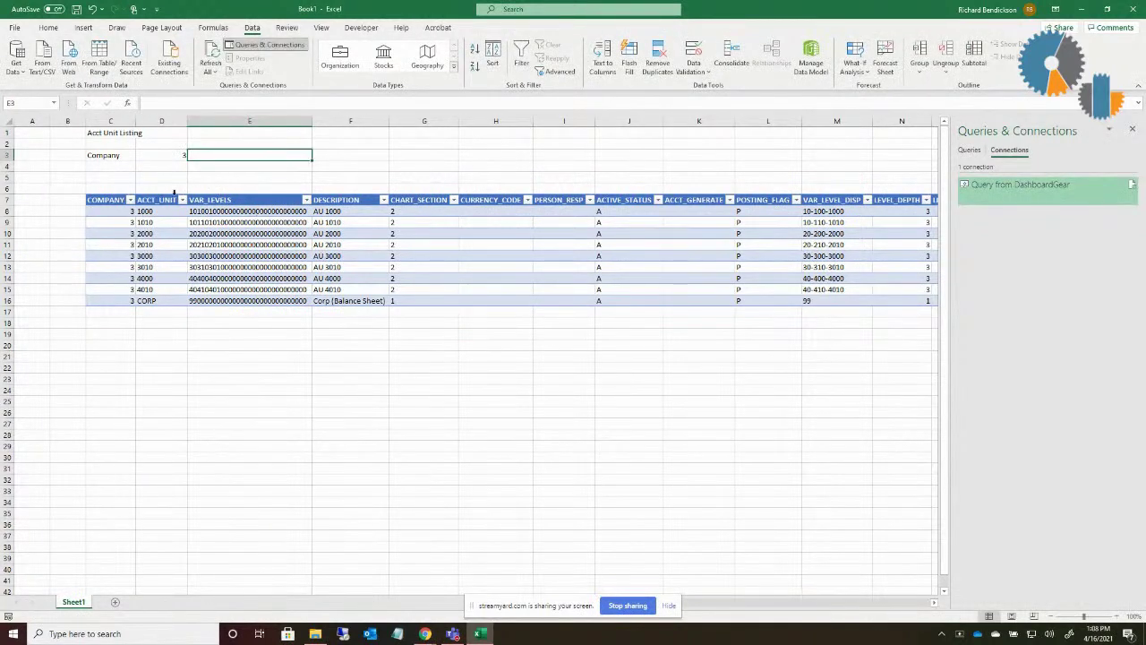
pyautogui.click(176, 156)
pyautogui.write('1')
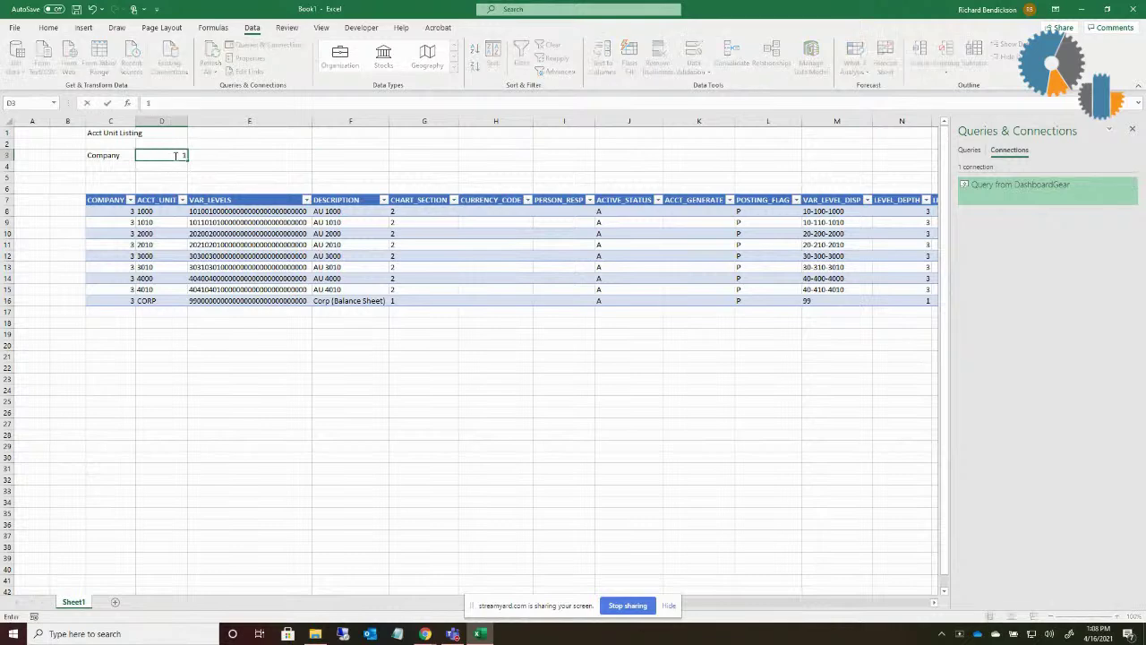
pyautogui.press('Tab')
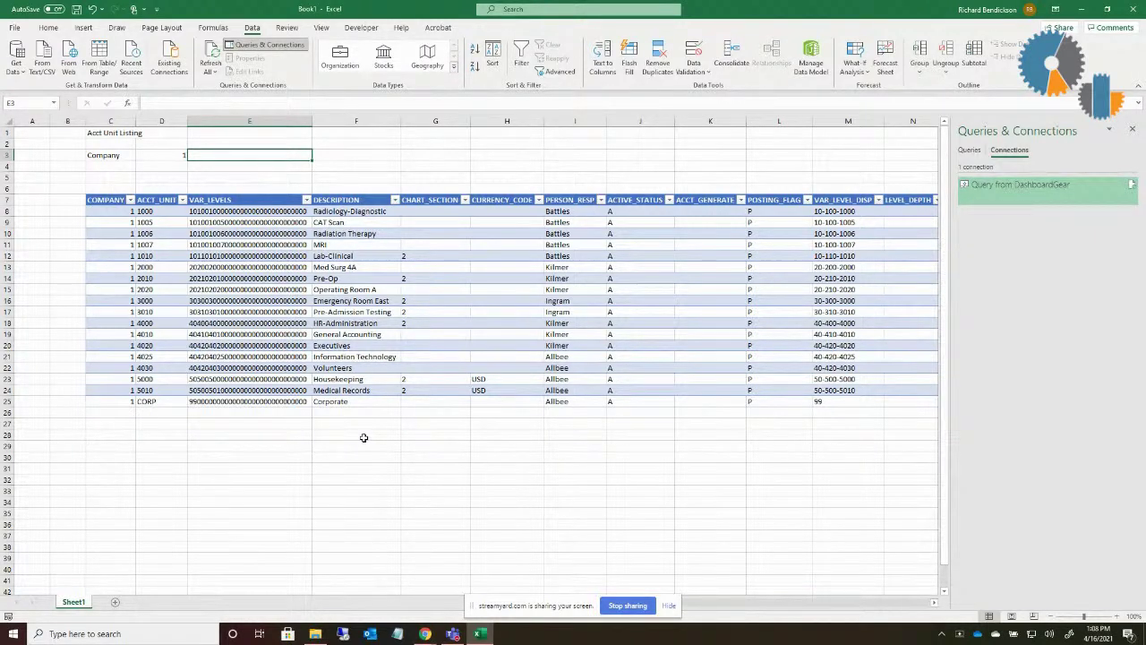
pyautogui.rightClick(1018, 187)
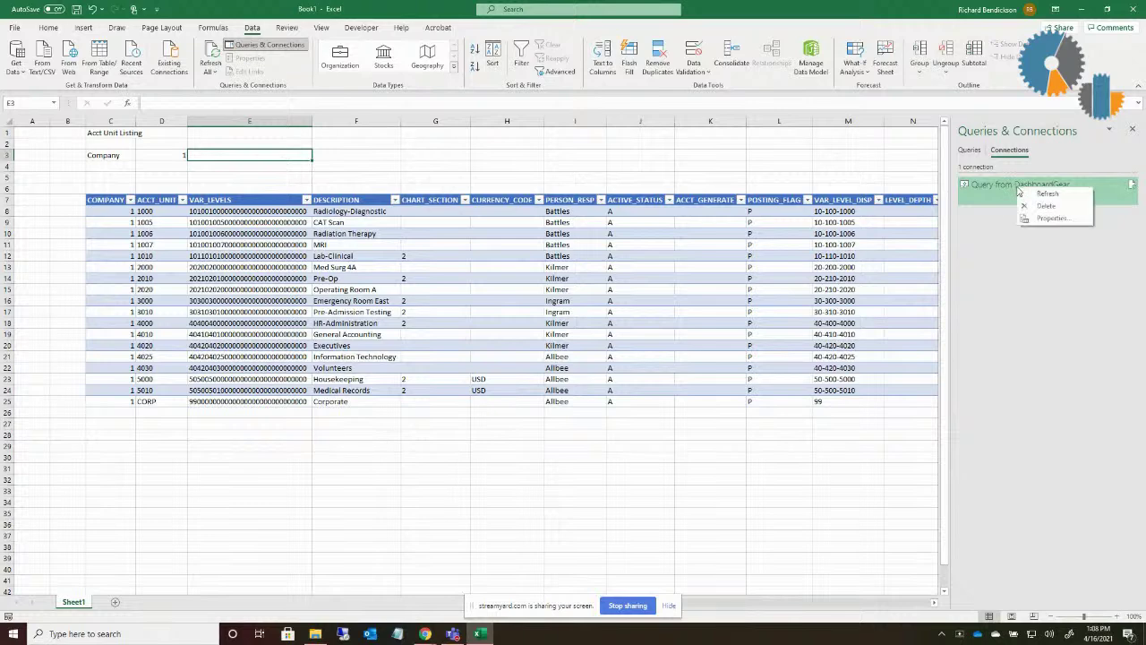
pyautogui.click(1049, 220)
pyautogui.click(293, 190)
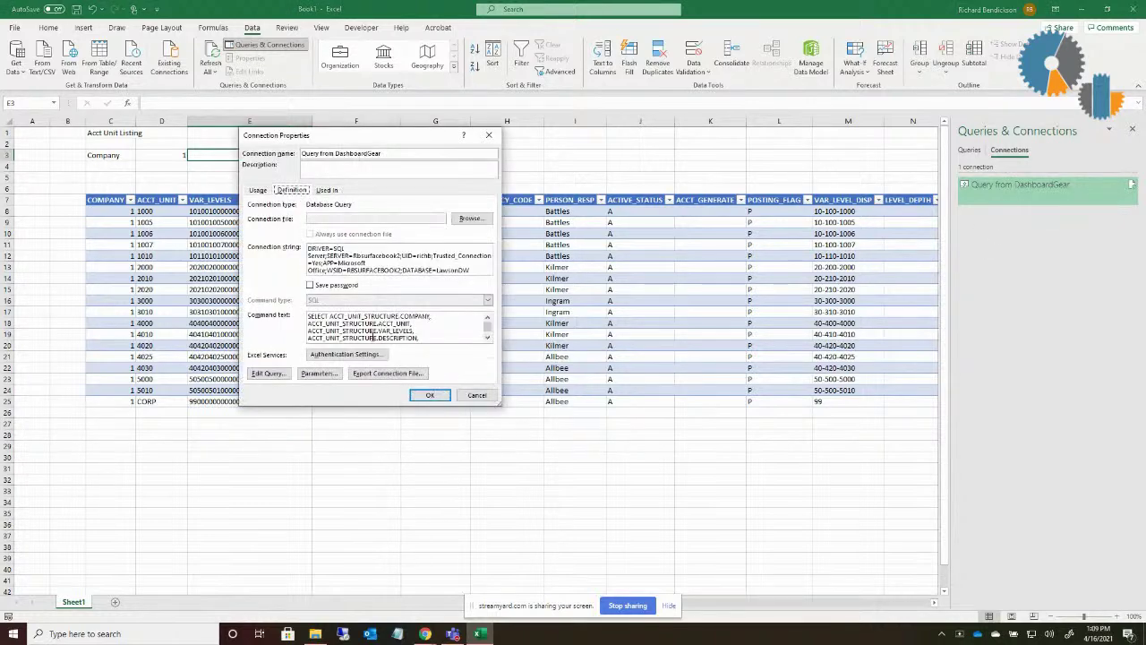
pyautogui.click(319, 373)
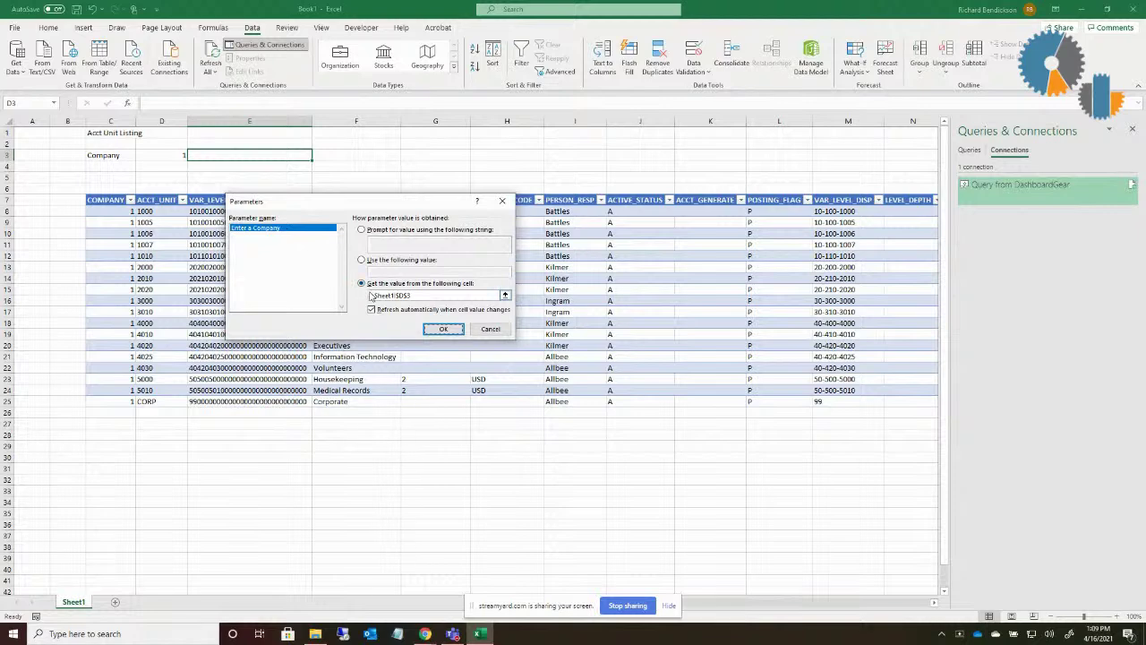
pyautogui.click(491, 330)
pyautogui.click(479, 394)
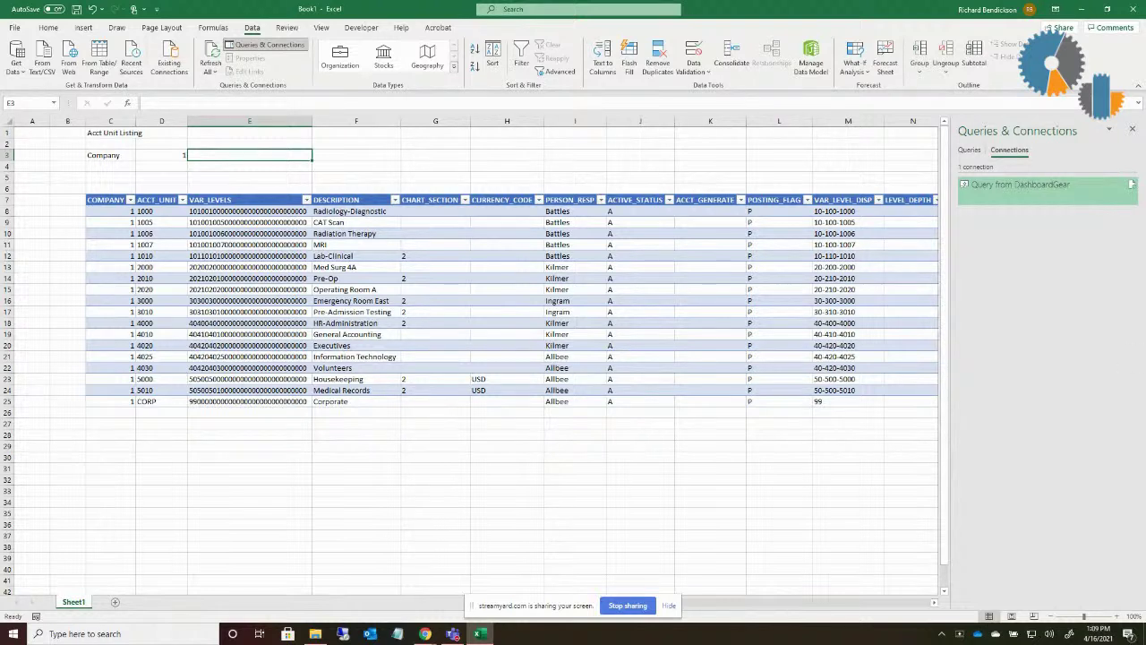
pyautogui.hotkey('alt', 'Tab')
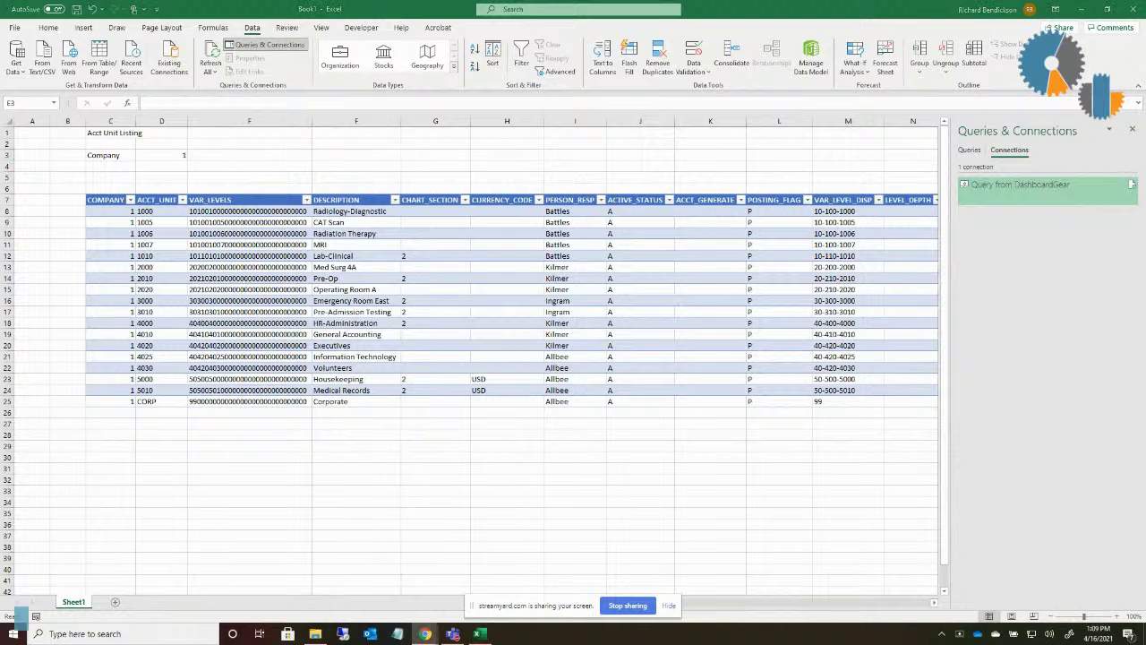